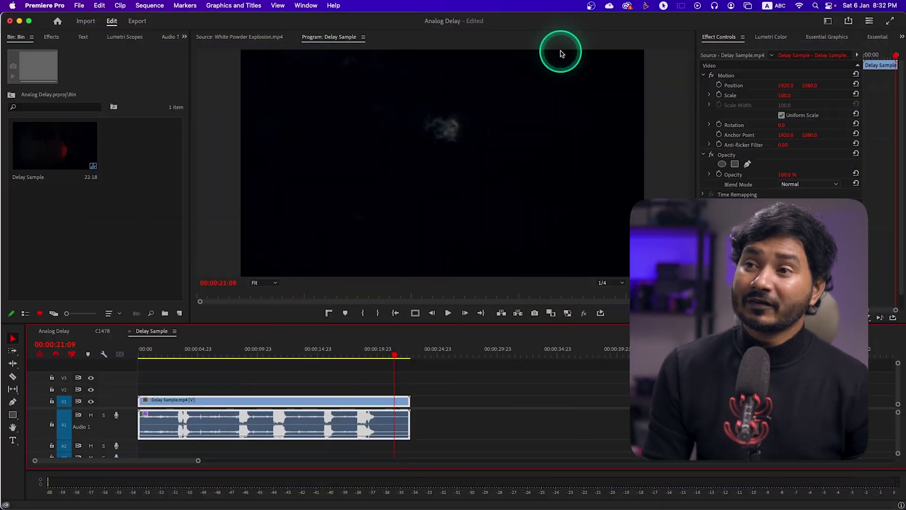
- Move the playhead to 00:00:06:14 and expand Audio Effects > Delay and Echo in the Effects panel
left_click(216, 356)
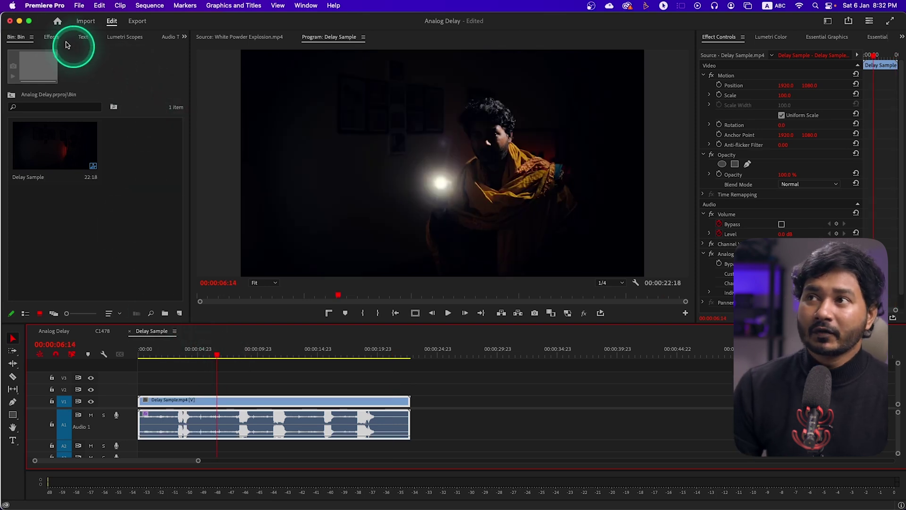
left_click(49, 38)
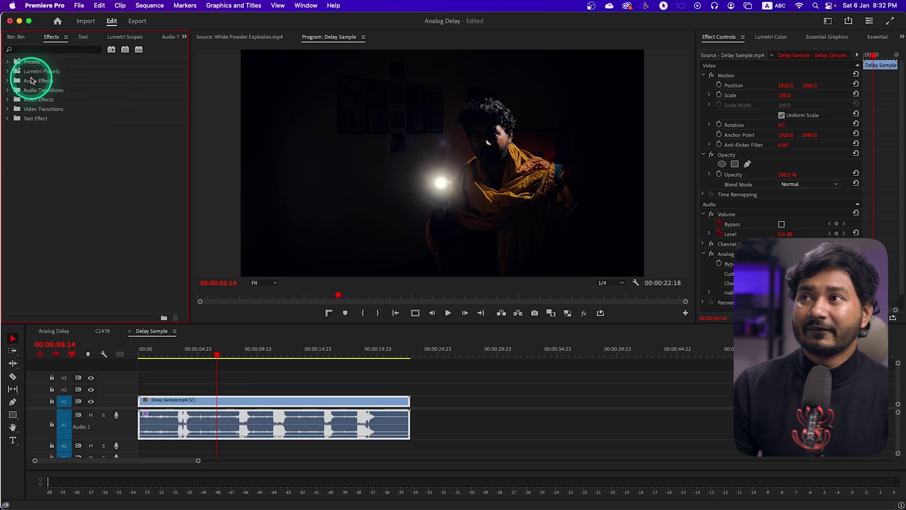
left_click(7, 82)
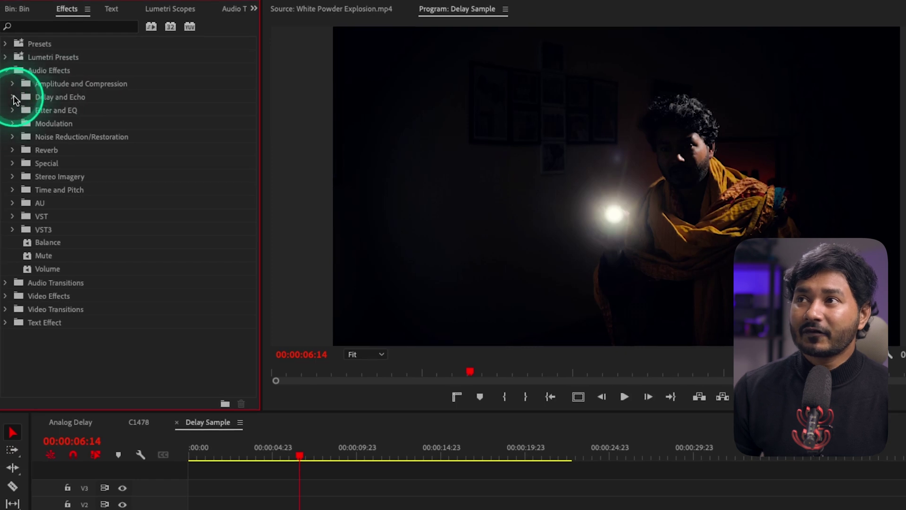
left_click(14, 98)
- Browse the Analog Delay, Delay and Multitap Delay effects in the Delay and Echo group
left_click(63, 109)
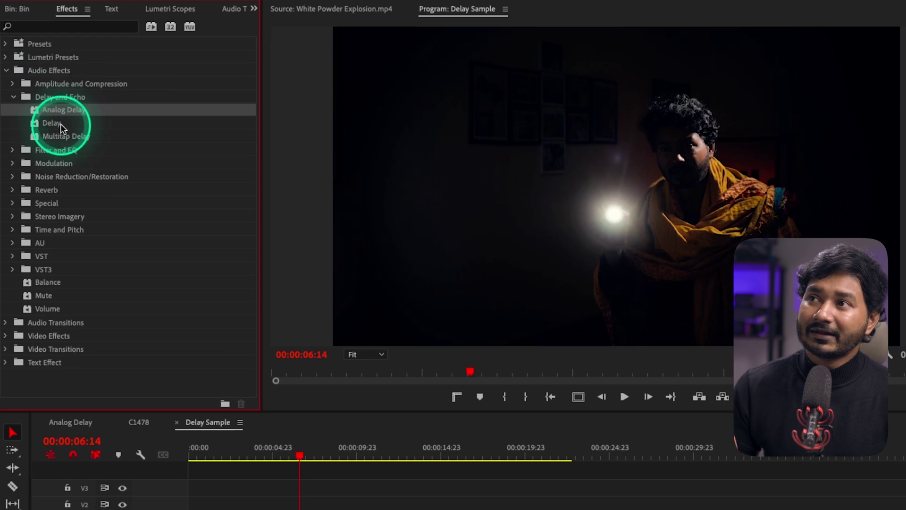
left_click(60, 123)
left_click(67, 136)
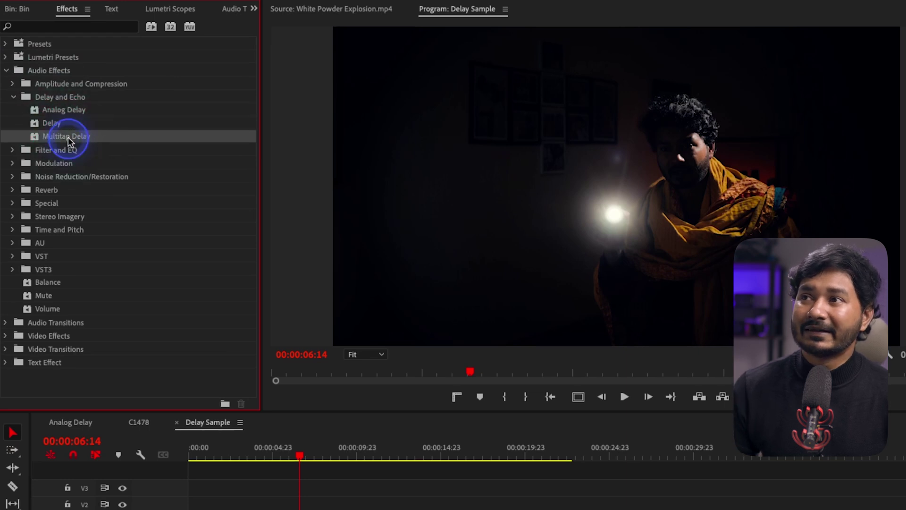
left_click(72, 109)
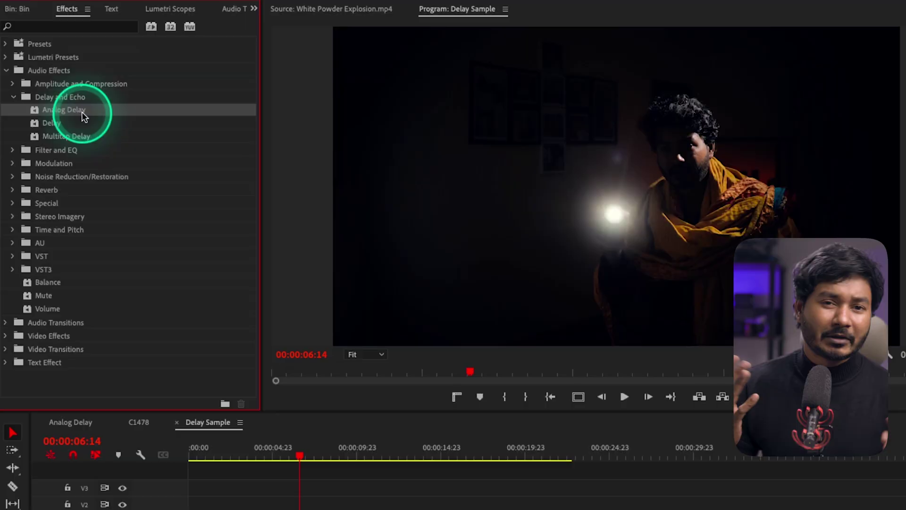
left_click(60, 124)
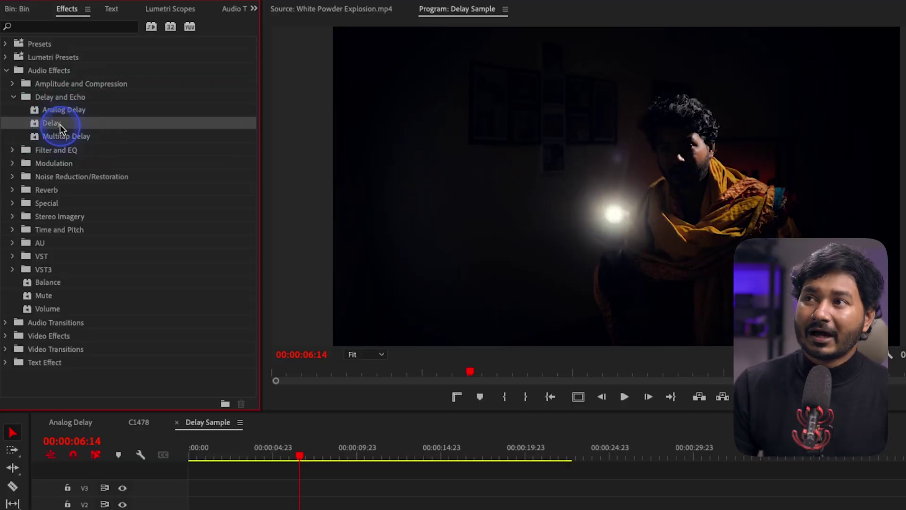
left_click(66, 132)
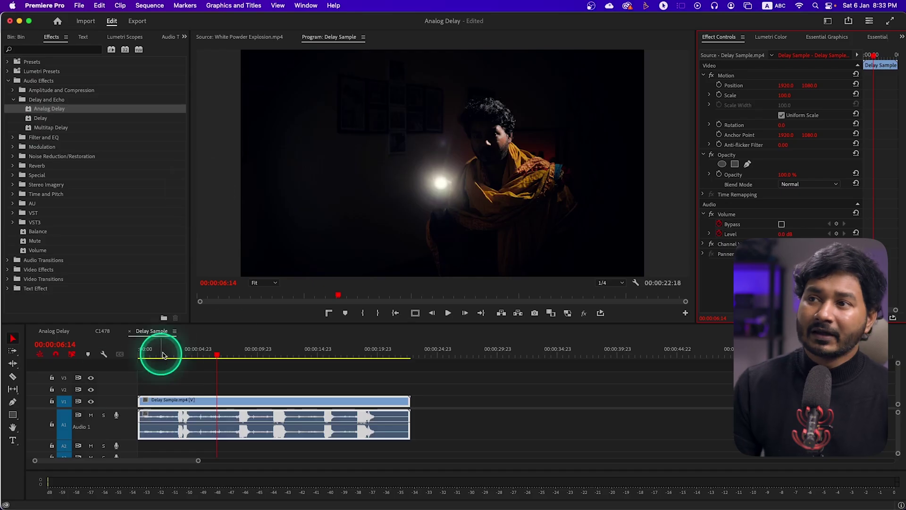
- Play the Delay Sample clip's dry audio, including from 00:00:17:22
left_click_drag(158, 354, 182, 354)
key("space")
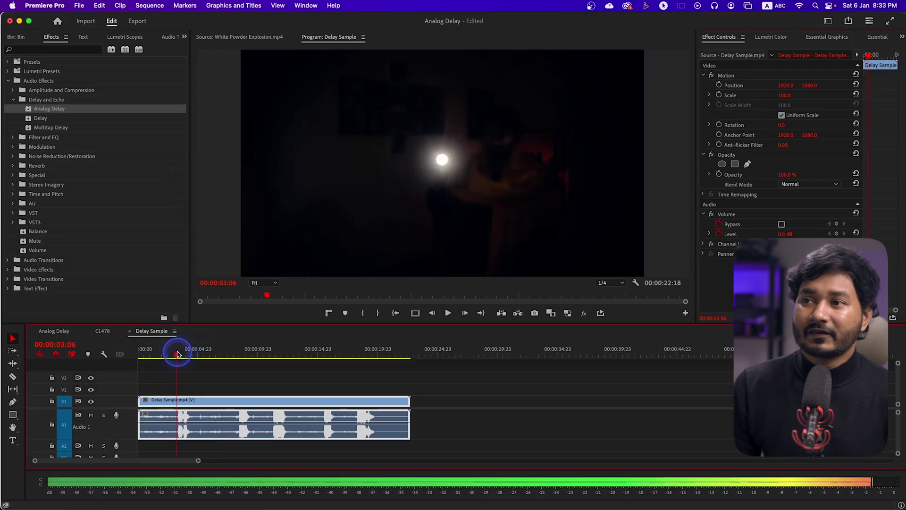
key("space")
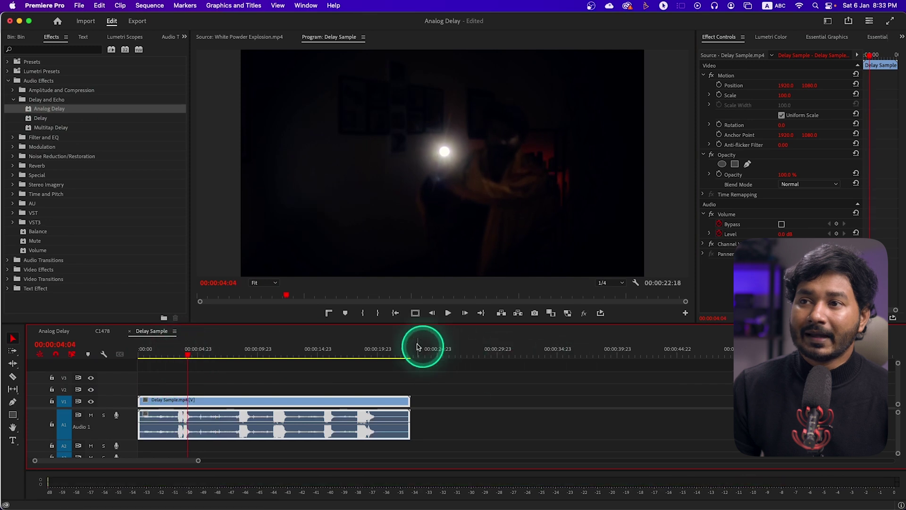
left_click(353, 349)
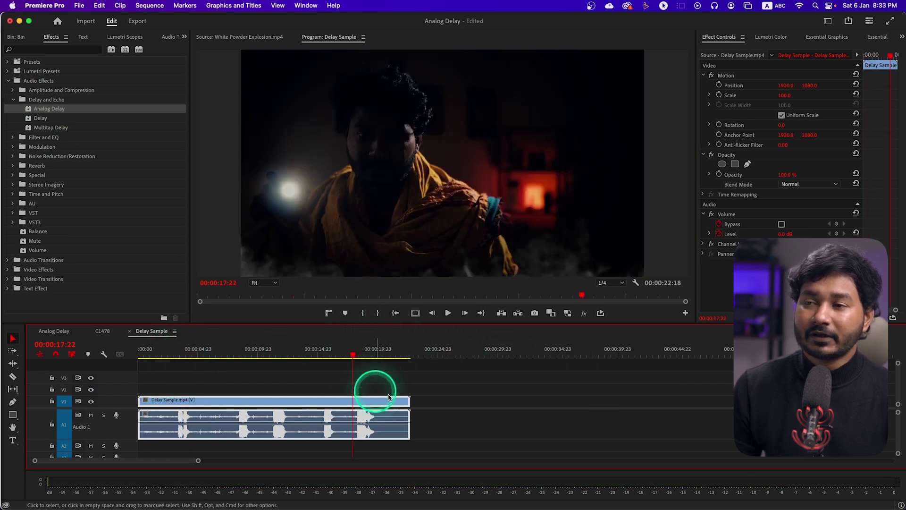
key("space")
key("space")
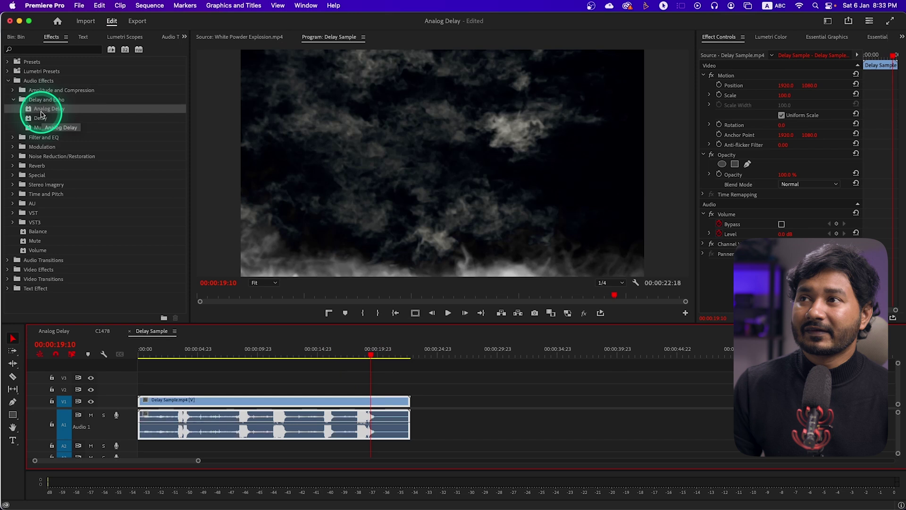
- Apply Analog Delay to the Audio 1 clip and replay from 00:00:17:21 to hear it
left_click_drag(41, 114, 336, 418)
left_click_drag(359, 347, 353, 355)
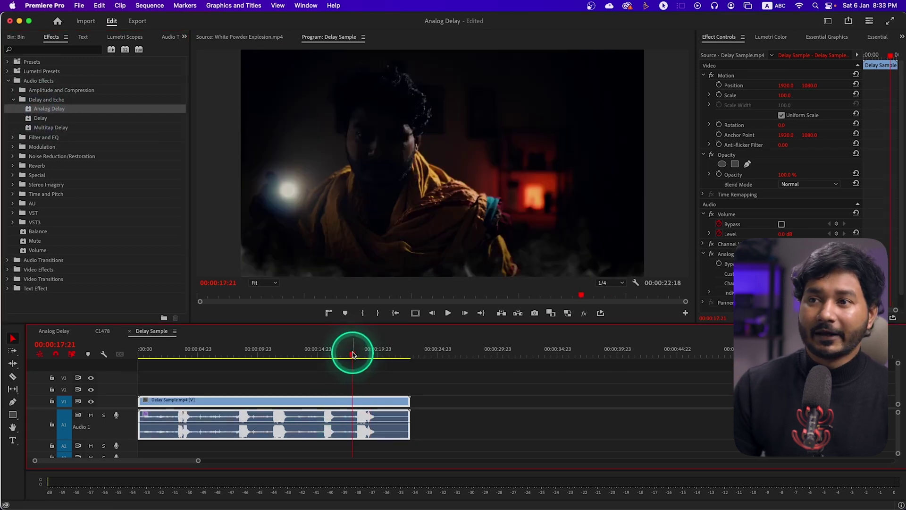
key("space")
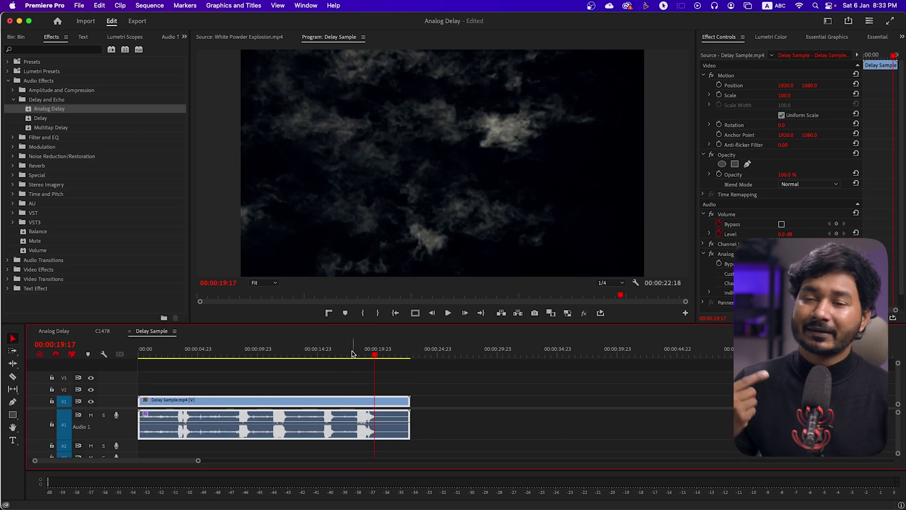
left_click(729, 38)
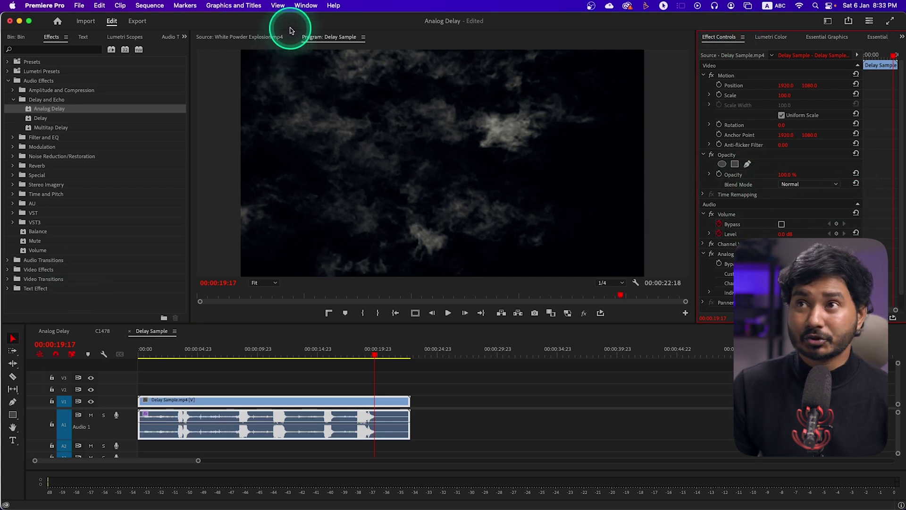
- Open Effect Controls from the Window menu and launch the Analog Delay Custom Setup editor
left_click(305, 5)
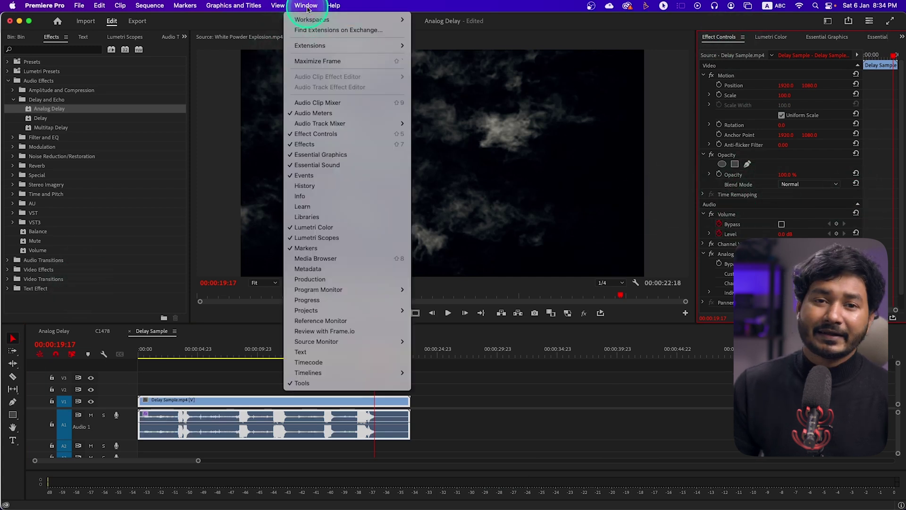
left_click(319, 135)
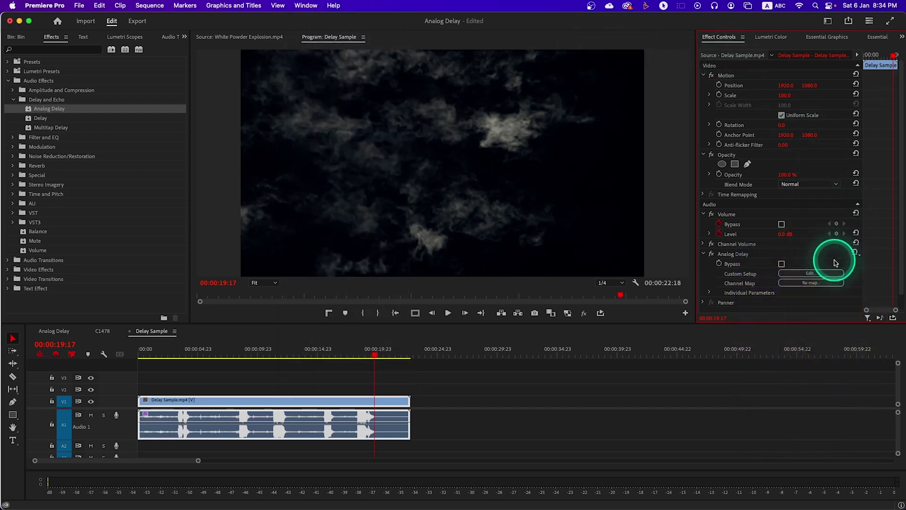
scroll(802, 250, "down", 1)
left_click(770, 239)
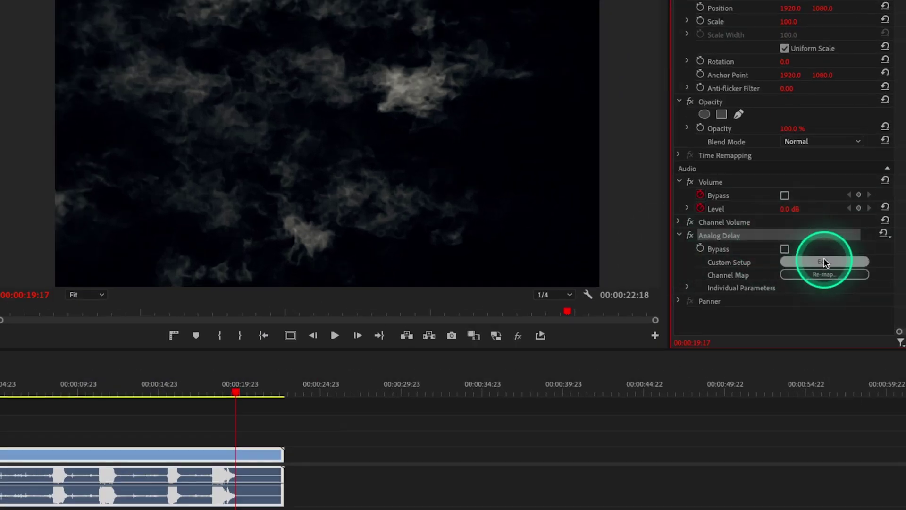
left_click(825, 262)
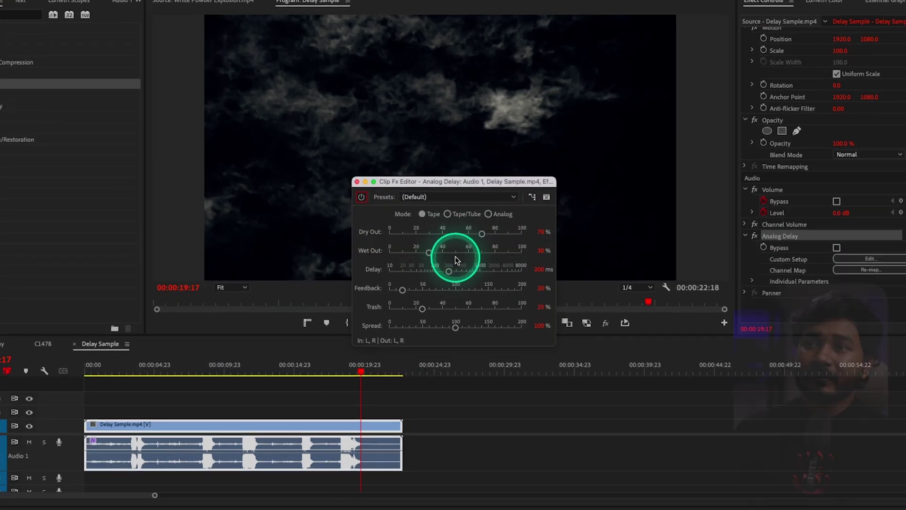
left_click(435, 191)
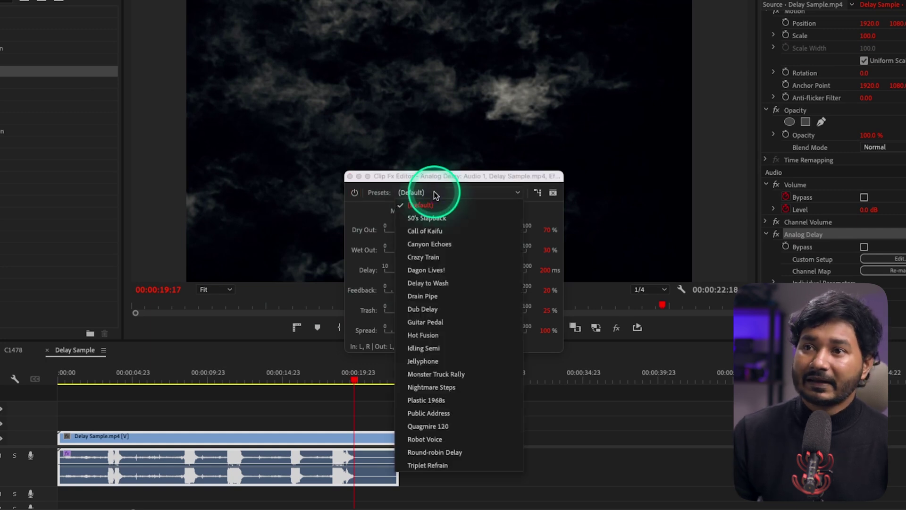
left_click(450, 440)
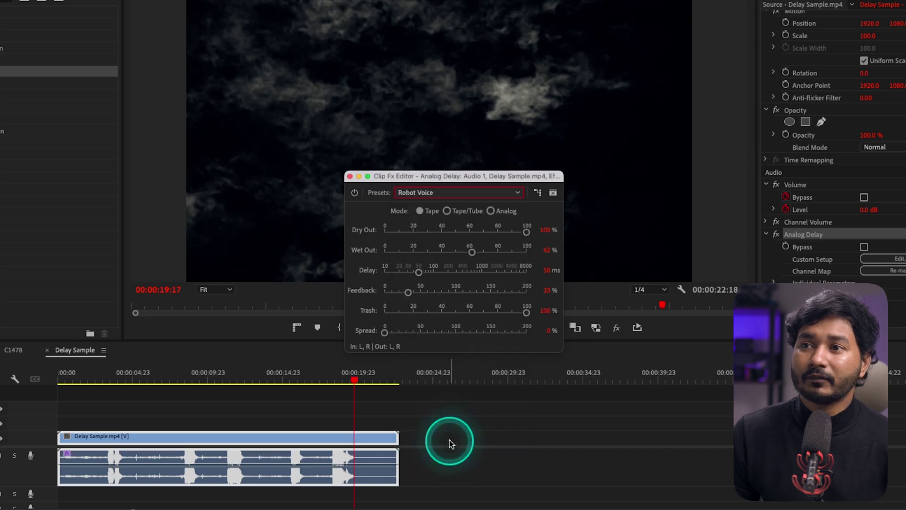
left_click(321, 379)
key("space")
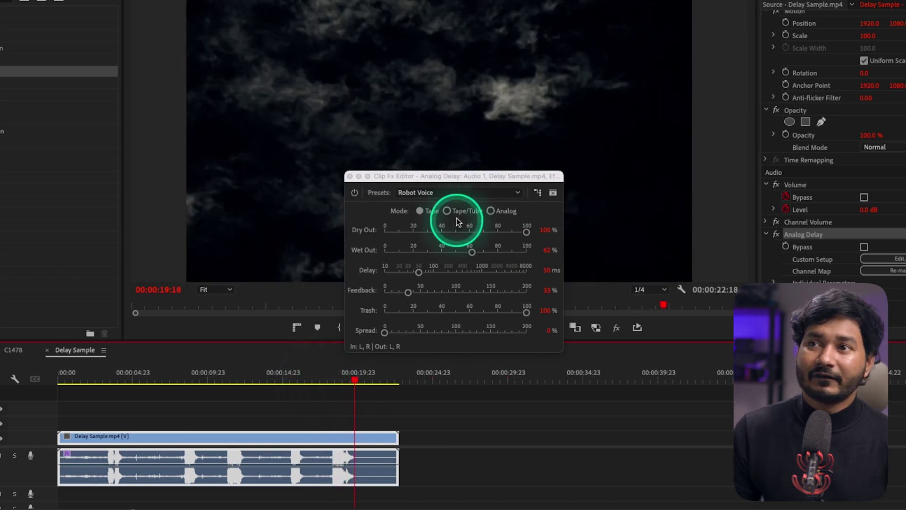
left_click(457, 193)
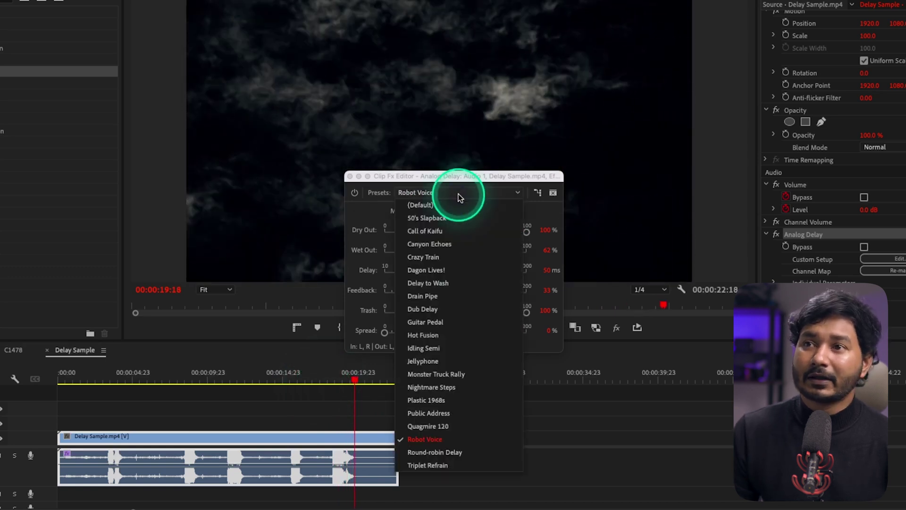
left_click(465, 218)
left_click(316, 379)
key("space")
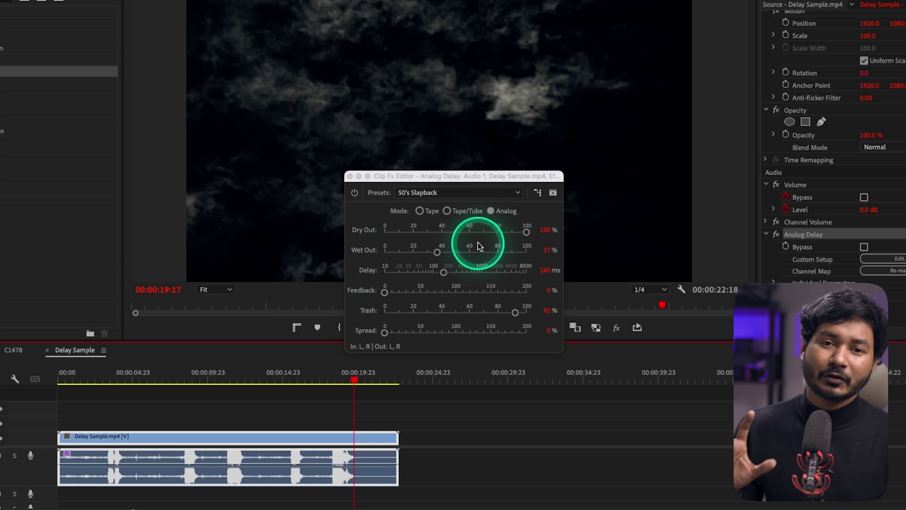
left_click(451, 193)
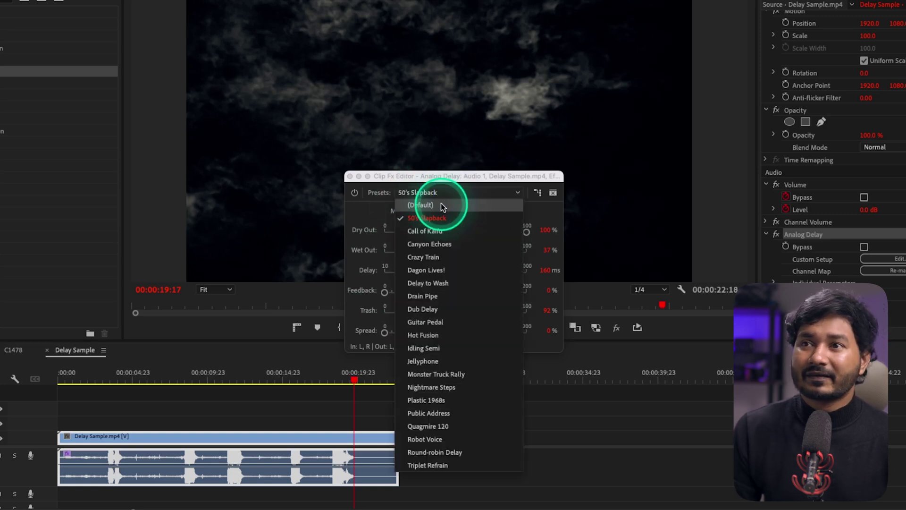
left_click(431, 204)
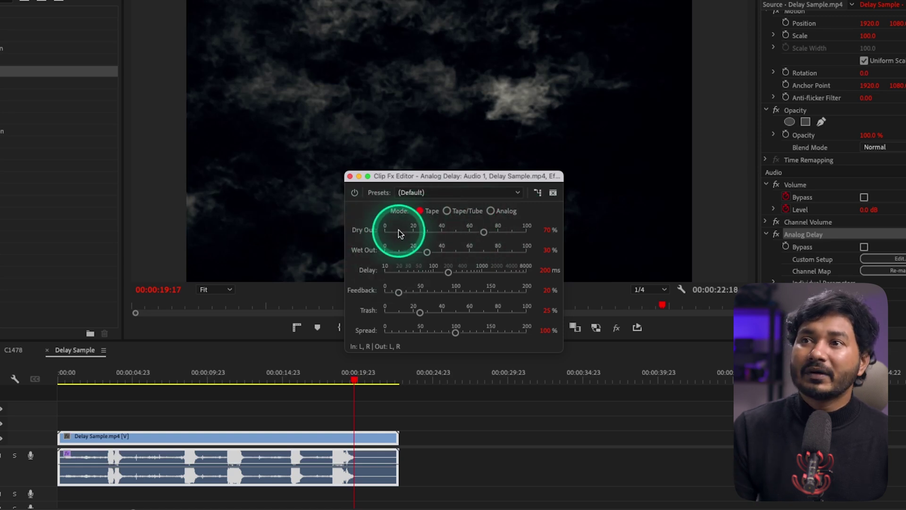
- Mark an In point at 00:00:17:18 and an Out point near 00:00:21:07, then close the Clip Fx Editor
left_click(325, 367)
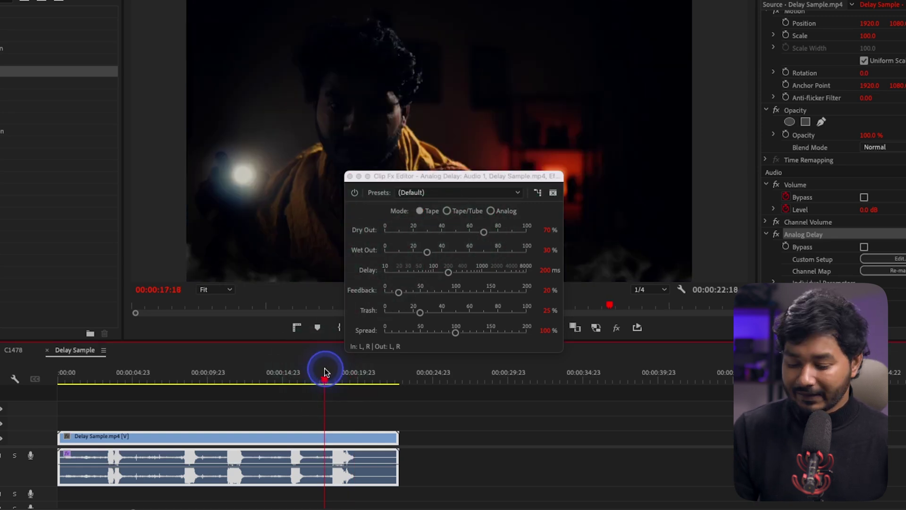
key("i")
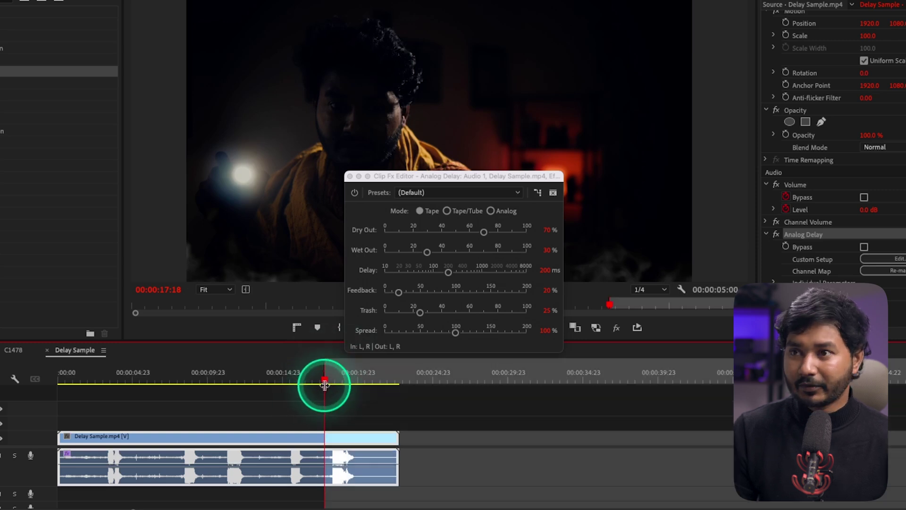
left_click_drag(353, 372, 377, 377)
key("o")
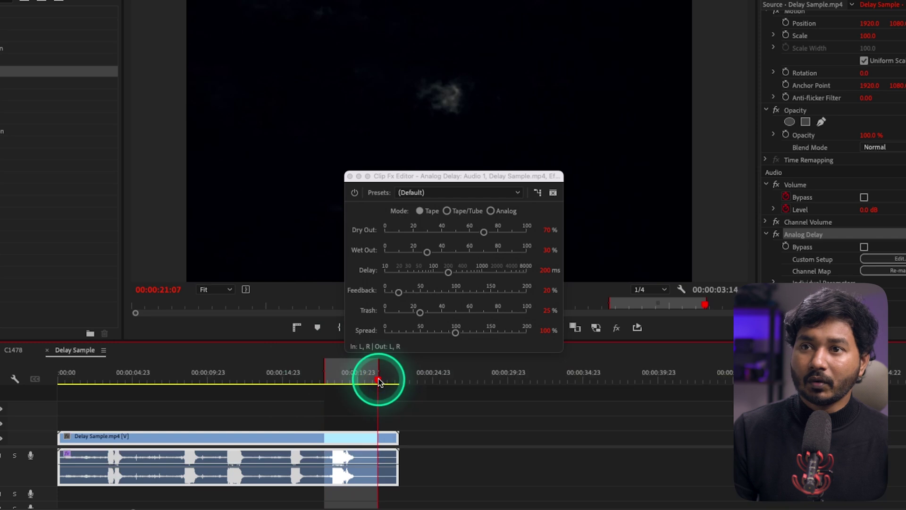
left_click(350, 176)
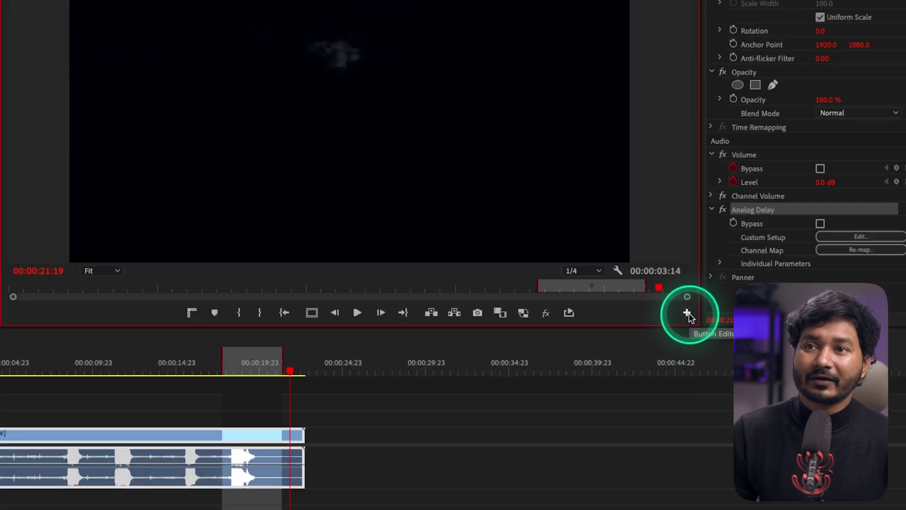
- Add Export Frame to the Program monitor transport bar and return the playhead to 00:00:17:18
left_click(687, 313)
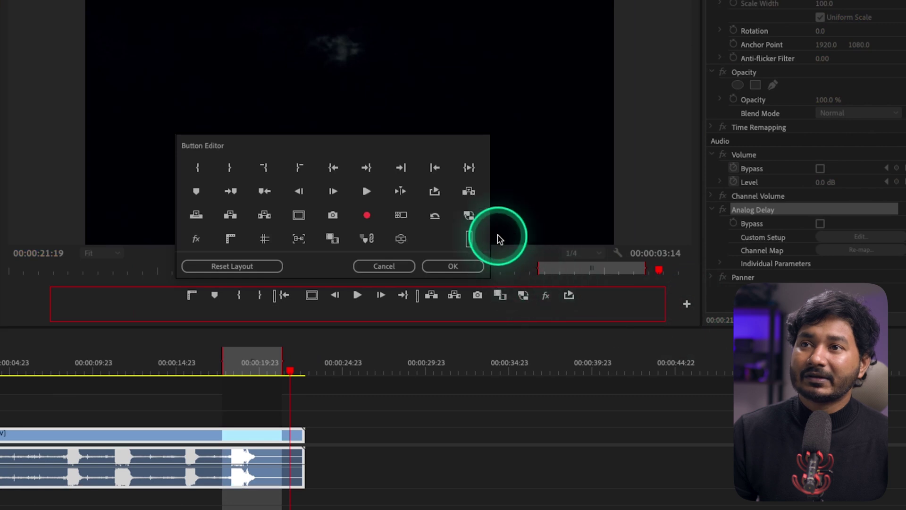
left_click_drag(435, 195, 597, 298)
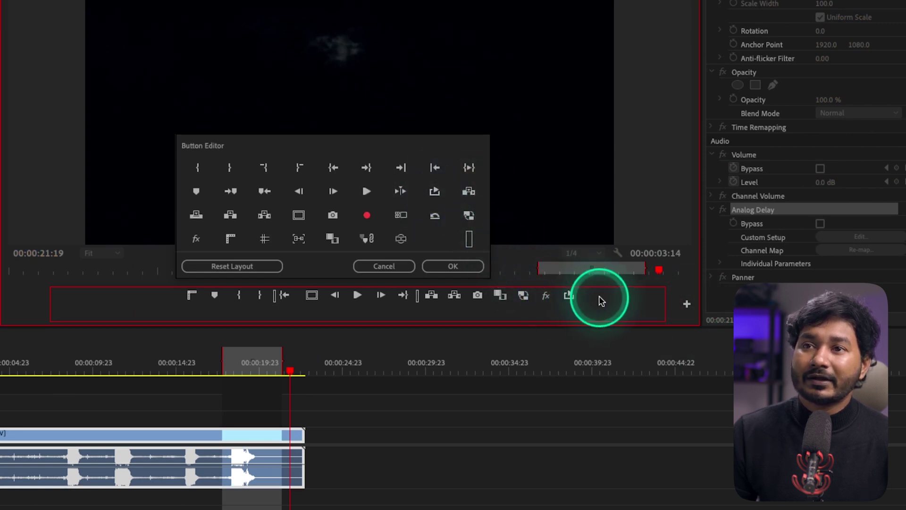
left_click(458, 264)
left_click(569, 312)
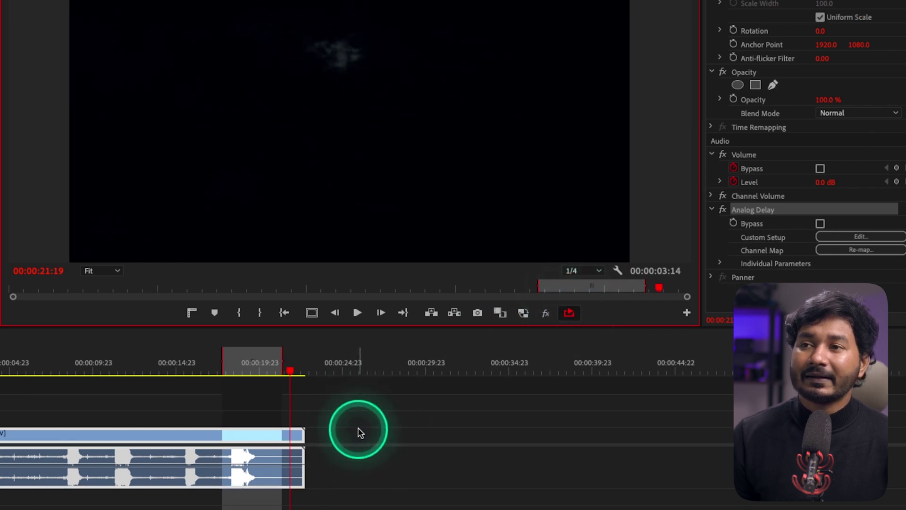
key("minus")
key("minus")
key("equal")
key("equal")
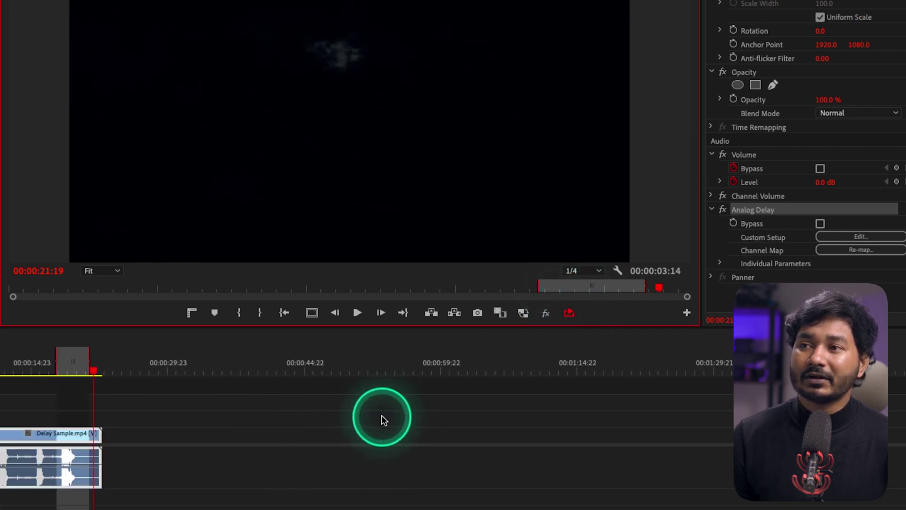
left_click_drag(109, 372, 90, 373)
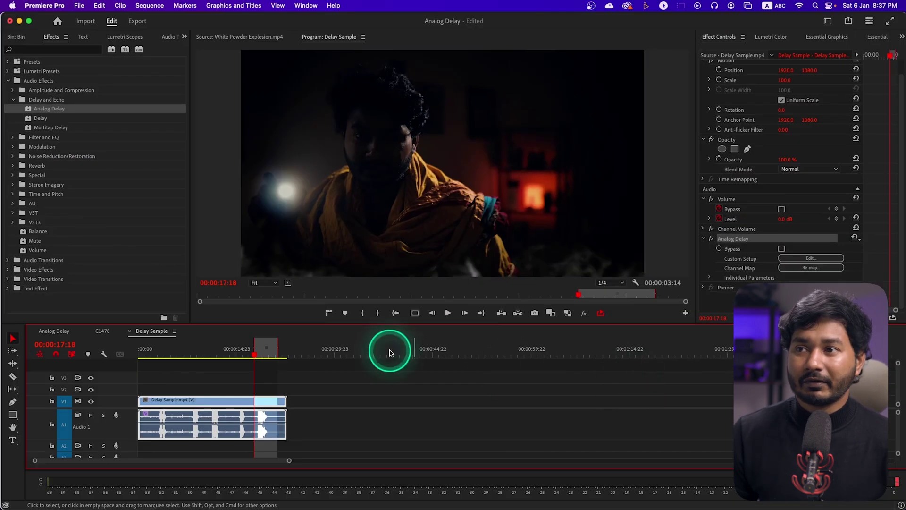
- Reopen the Analog Delay editor and play the range from 00:00:18:00
key("minus")
key("equal")
key("equal")
key("equal")
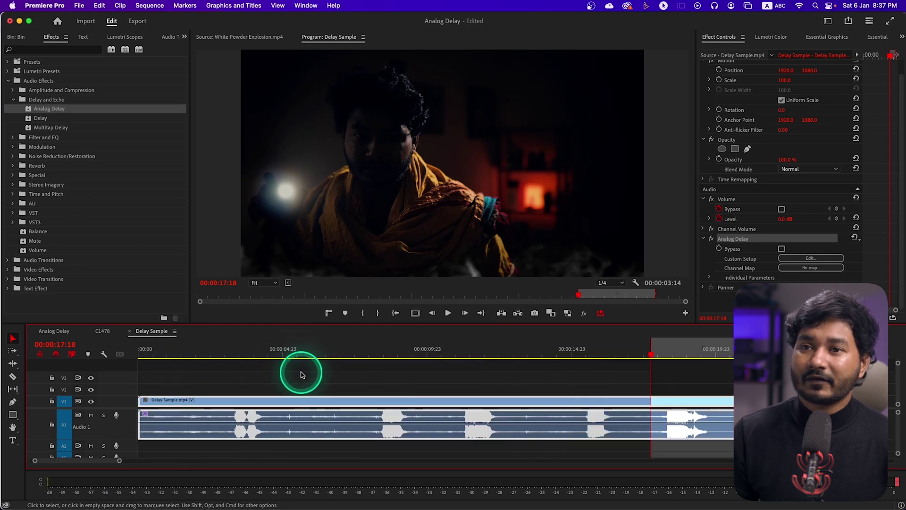
key("space")
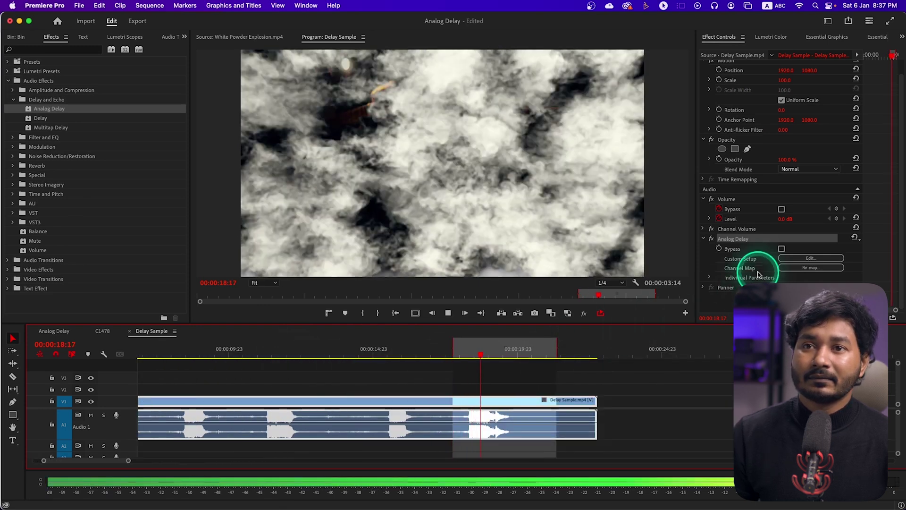
left_click(833, 258)
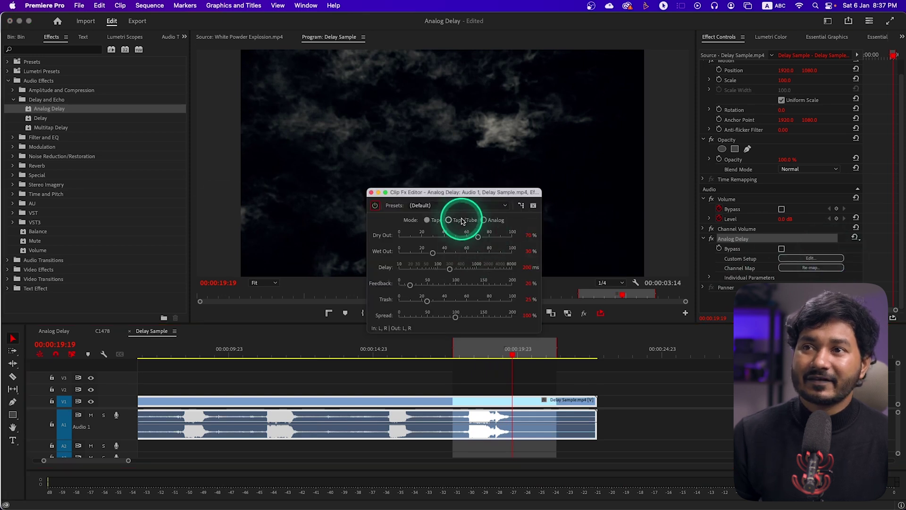
left_click(455, 239)
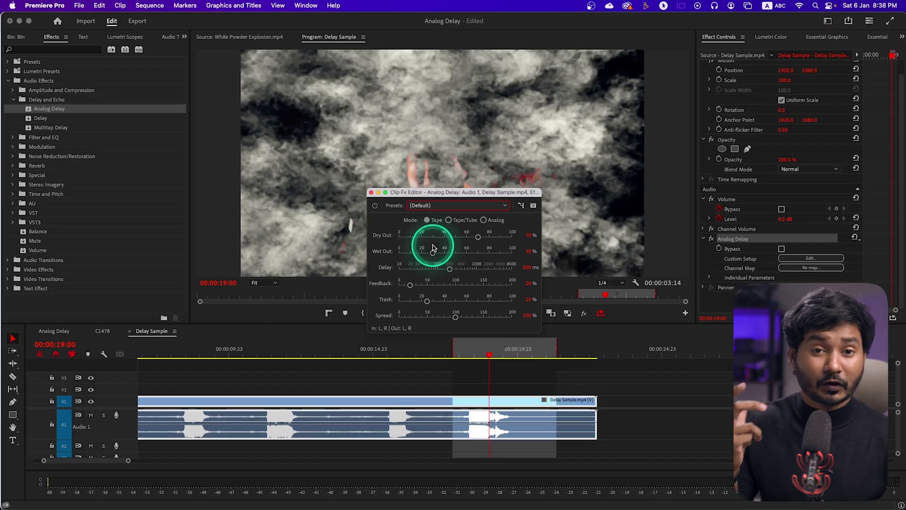
left_click(461, 355)
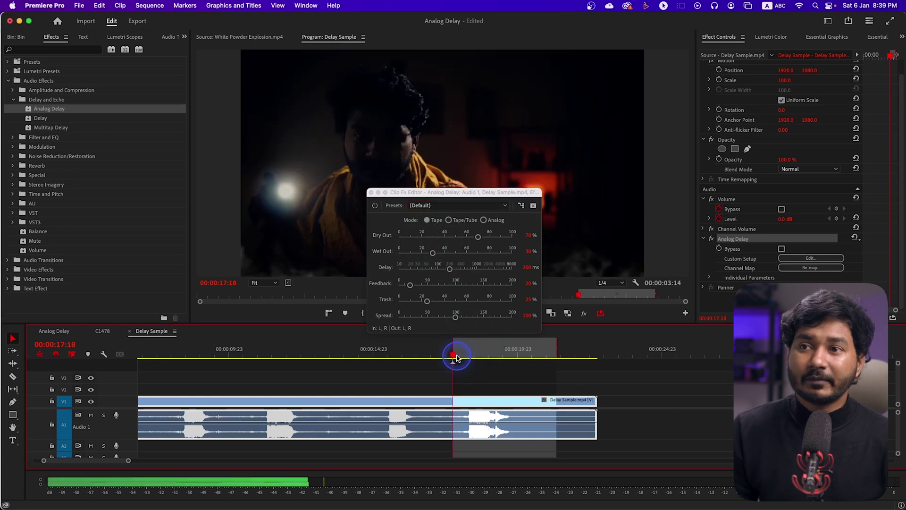
key("space")
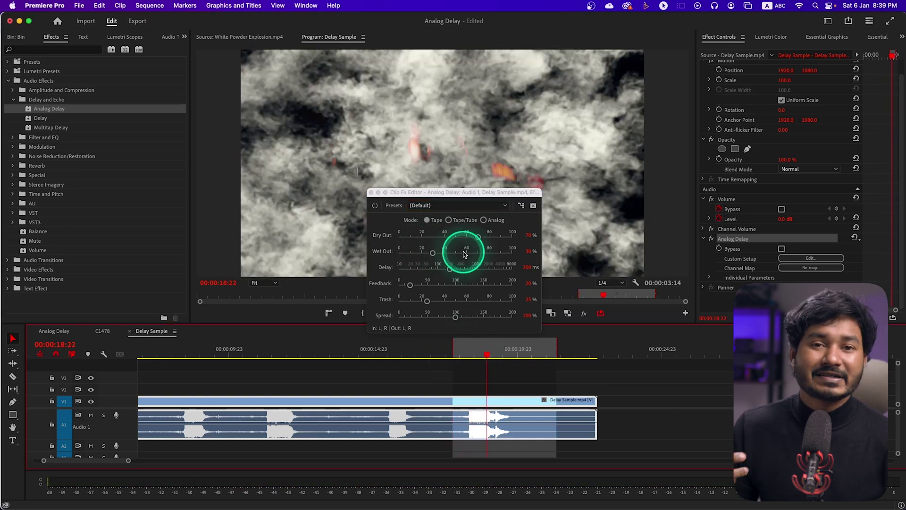
- Lower Analog Delay Dry Out to 9% and replay the section
left_click_drag(478, 236, 477, 239)
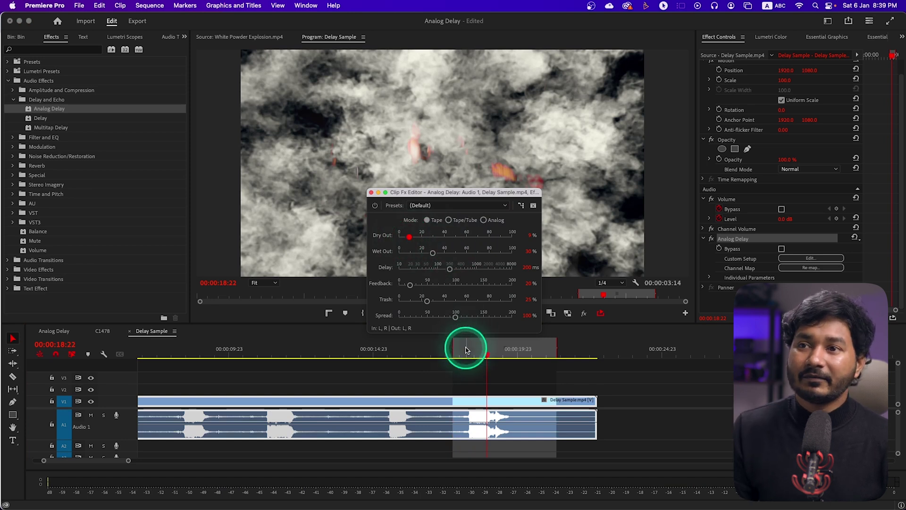
left_click_drag(466, 349, 457, 350)
key("space")
left_click(441, 302)
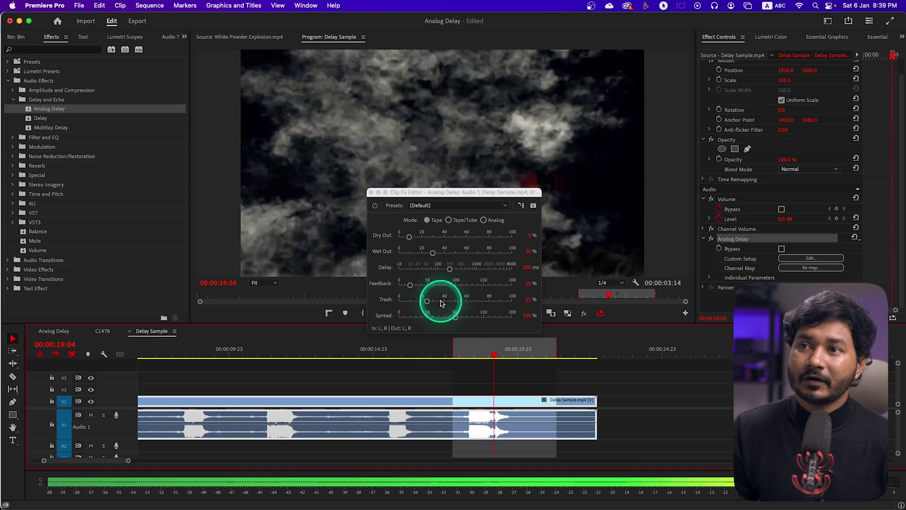
key("space")
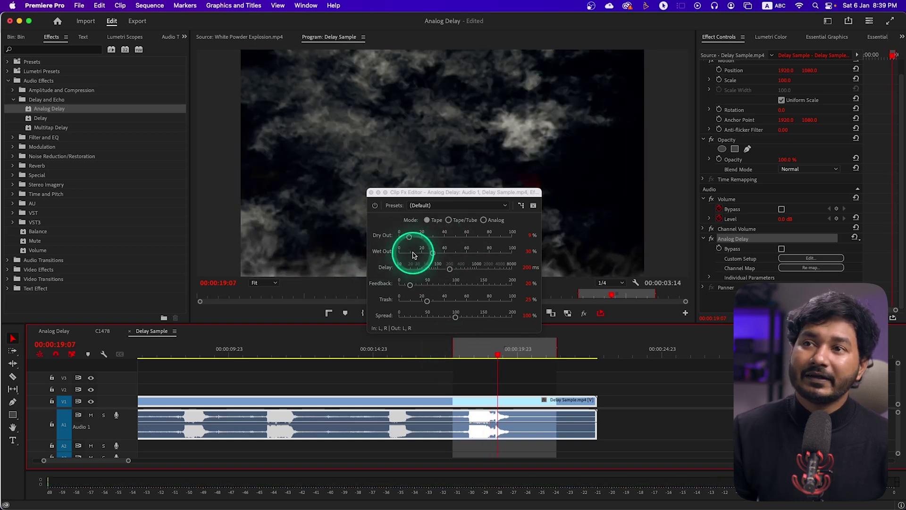
- Raise Analog Delay Wet Out to 60% and replay the section
left_click_drag(434, 254, 458, 252)
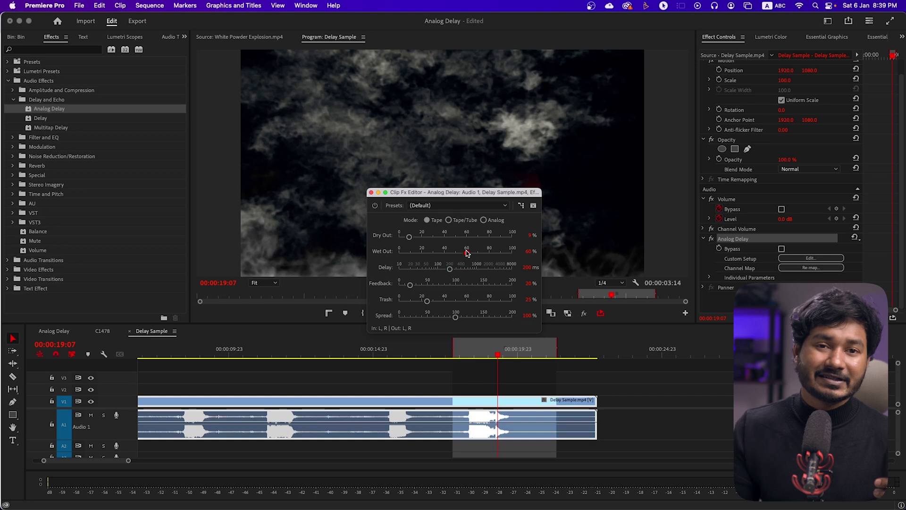
left_click(467, 350)
key("space")
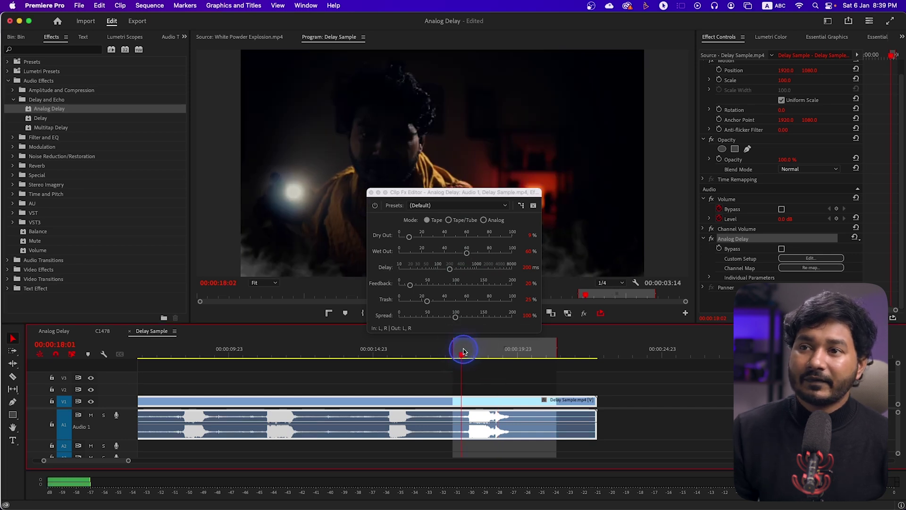
left_click(486, 323)
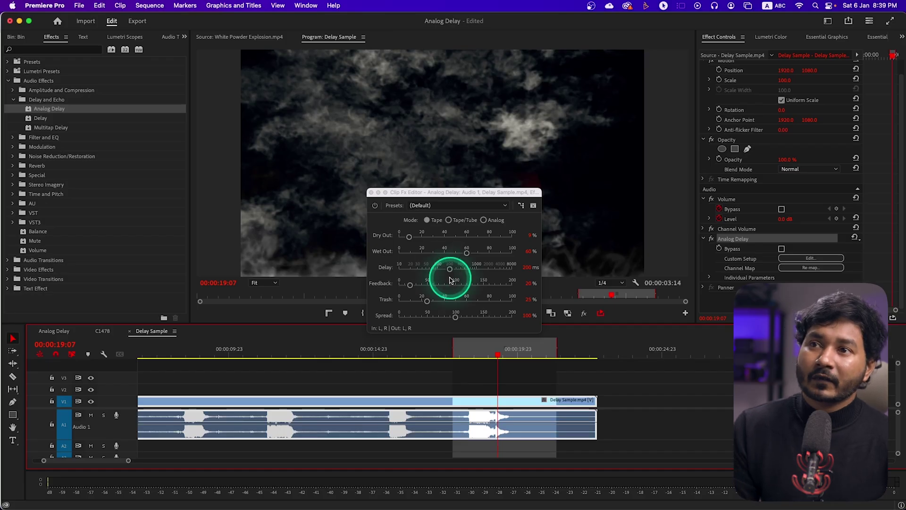
- Set Analog Delay to about 47% Dry Out and 26% Wet Out and replay from 00:00:17:18
left_click_drag(462, 251, 463, 253)
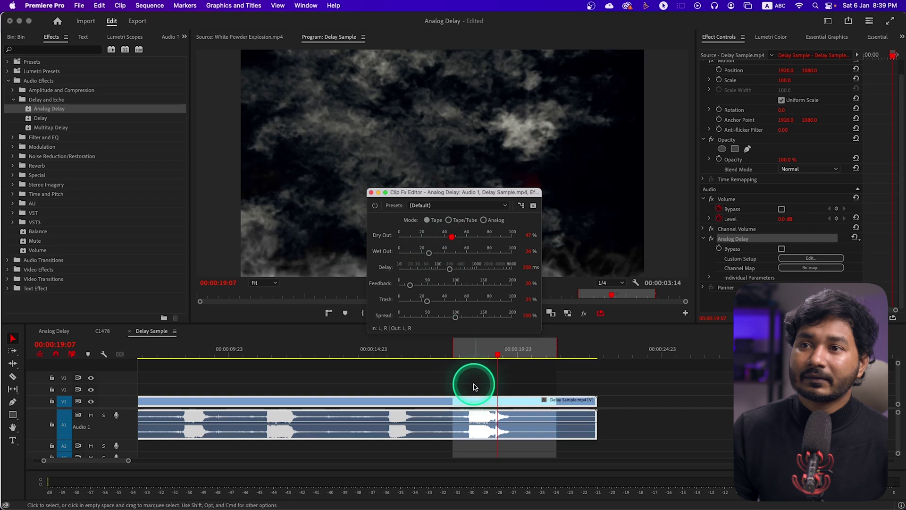
left_click(459, 352)
key("space")
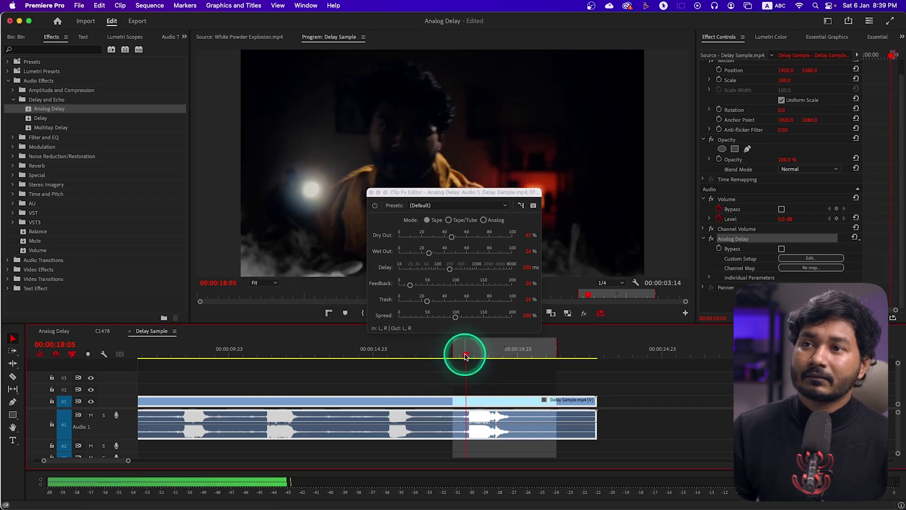
left_click(453, 240)
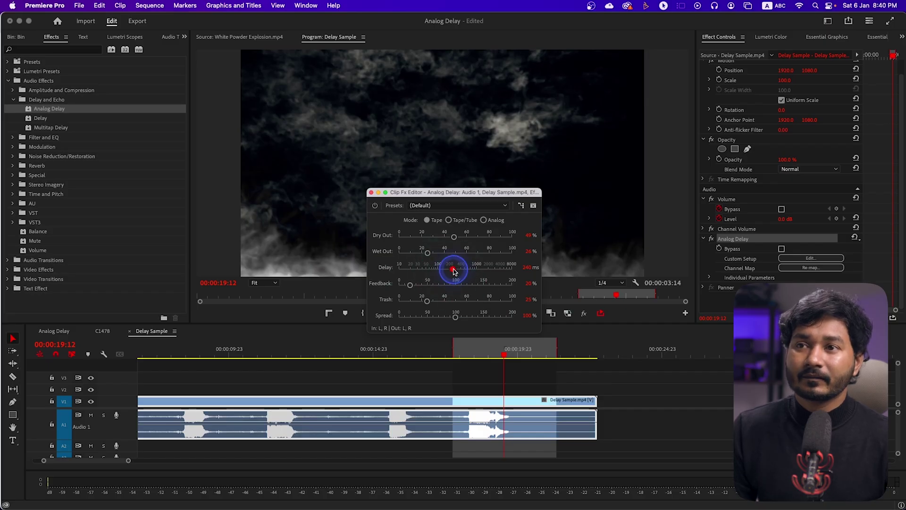
left_click_drag(458, 269, 479, 272)
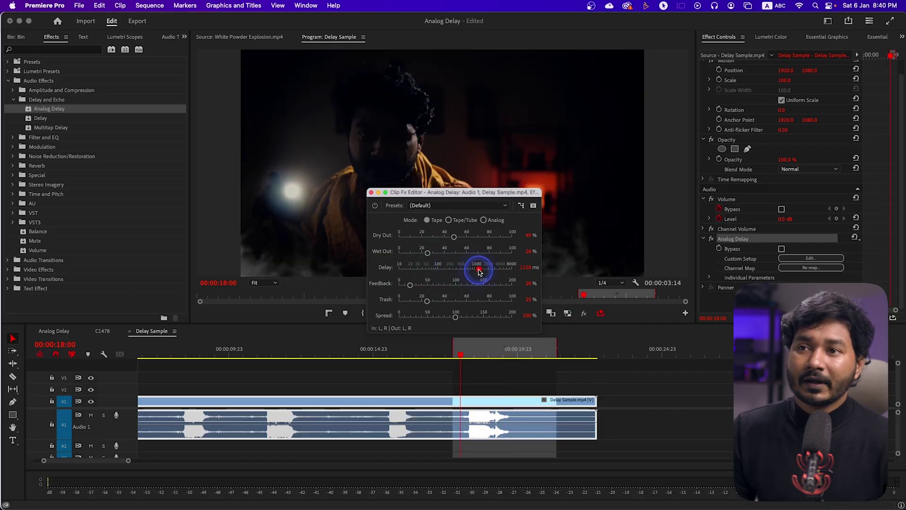
left_click(463, 351)
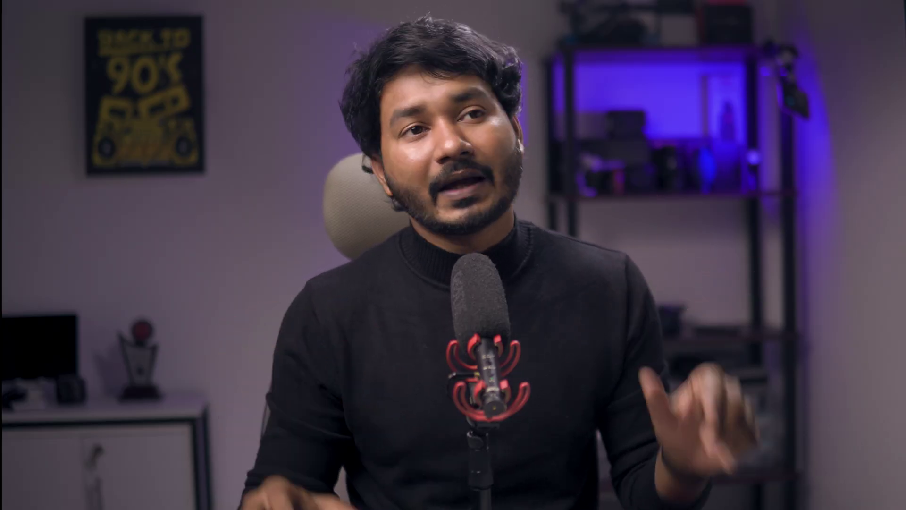
left_click(515, 288)
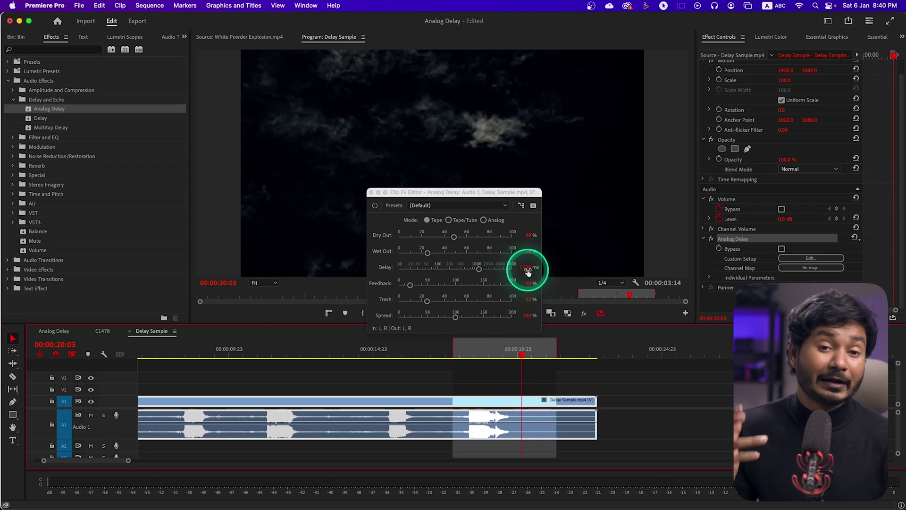
left_click(462, 261)
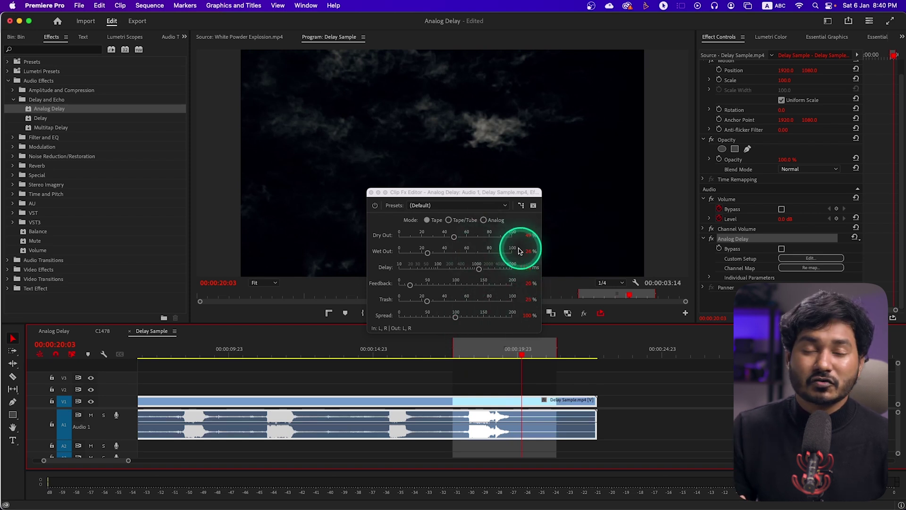
left_click_drag(517, 253, 475, 271)
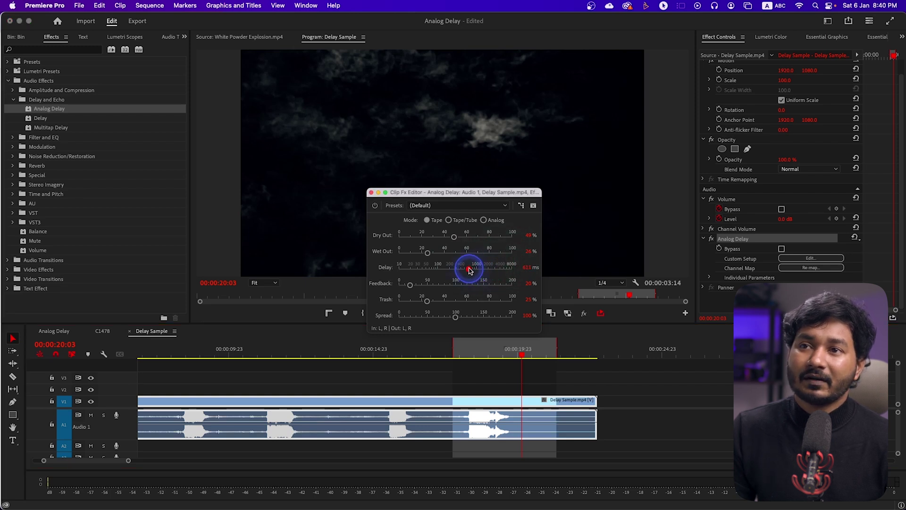
left_click(466, 349)
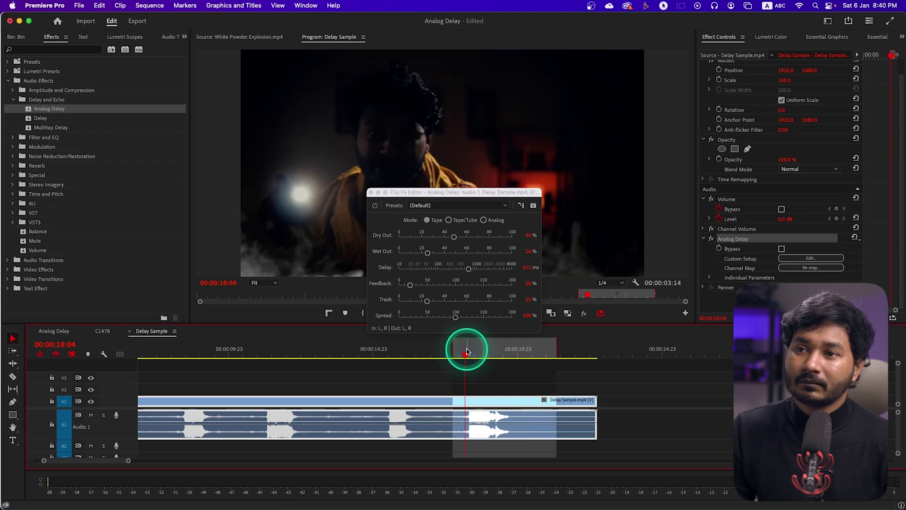
key("space")
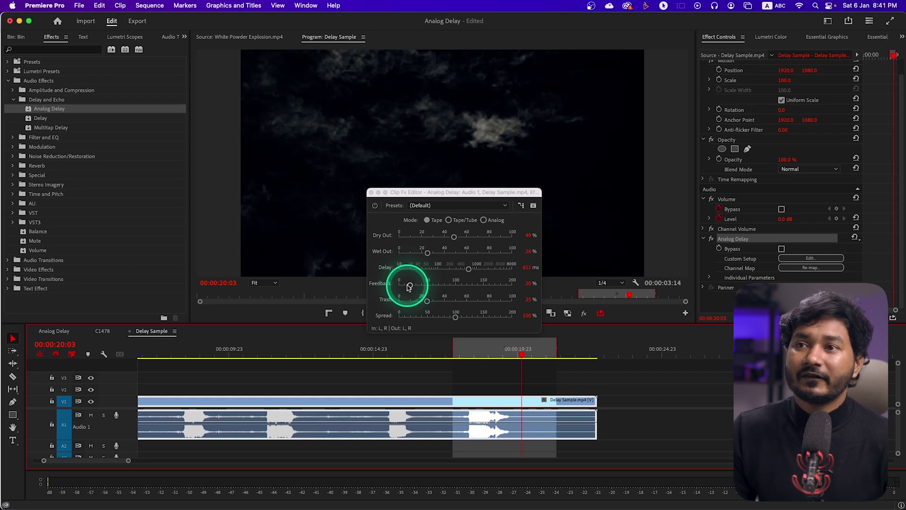
- Preview Analog Delay Feedback at about 109%, then lower it to about 11% and replay
left_click_drag(408, 287, 451, 292)
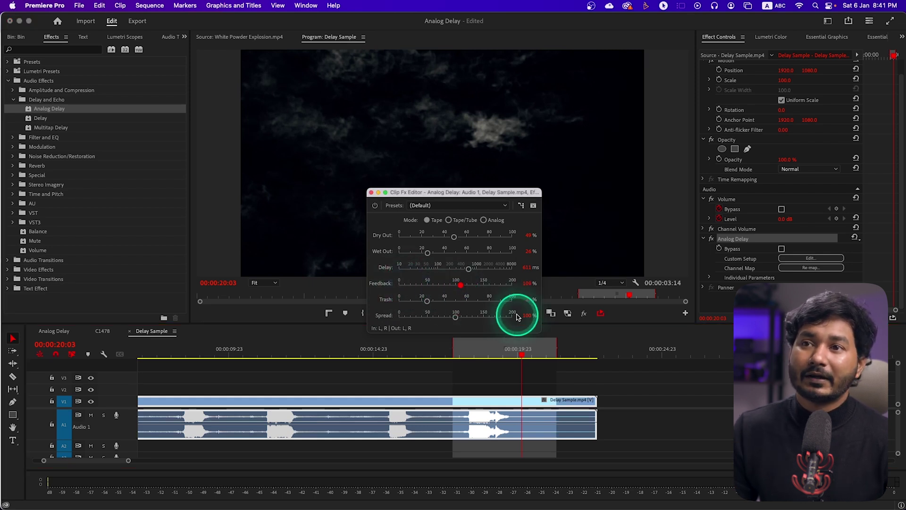
left_click(458, 355)
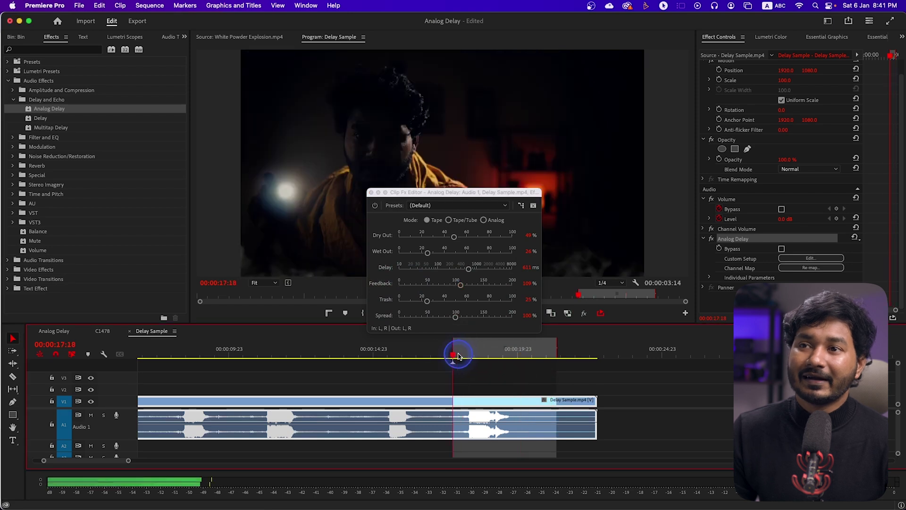
key("space")
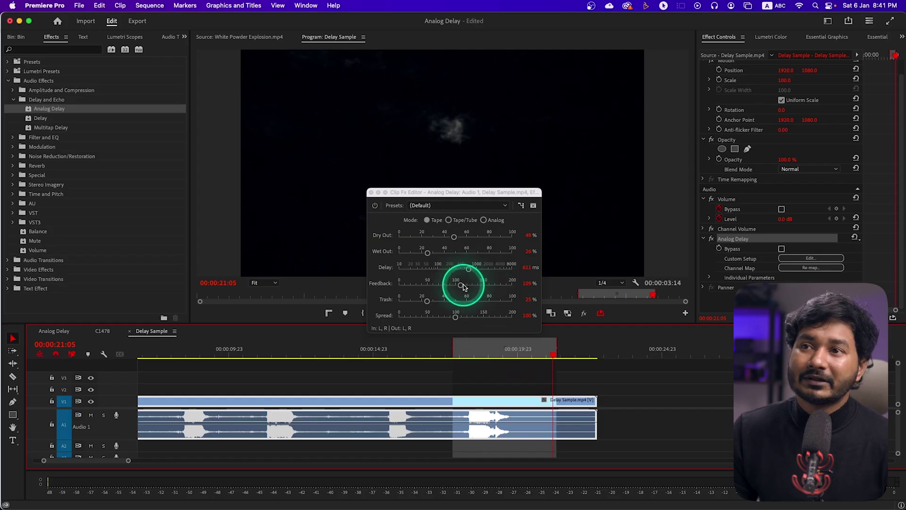
left_click_drag(462, 286, 444, 289)
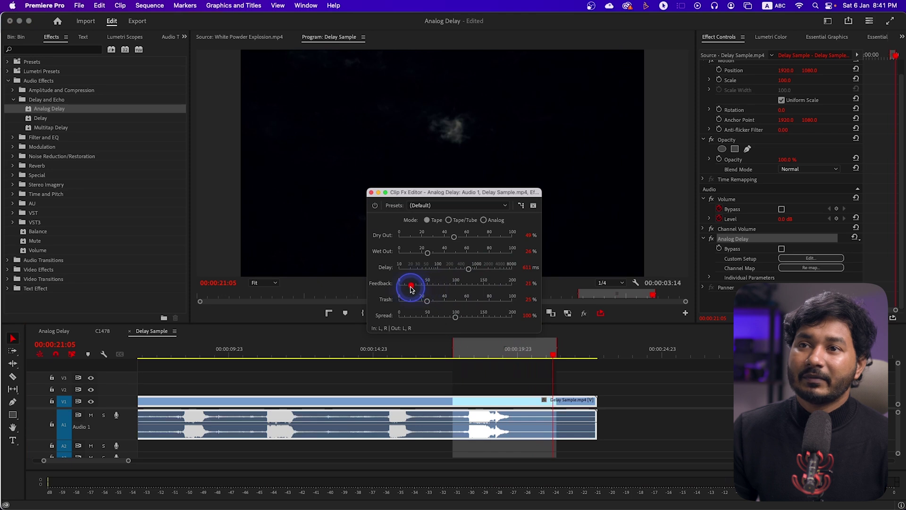
left_click(460, 348)
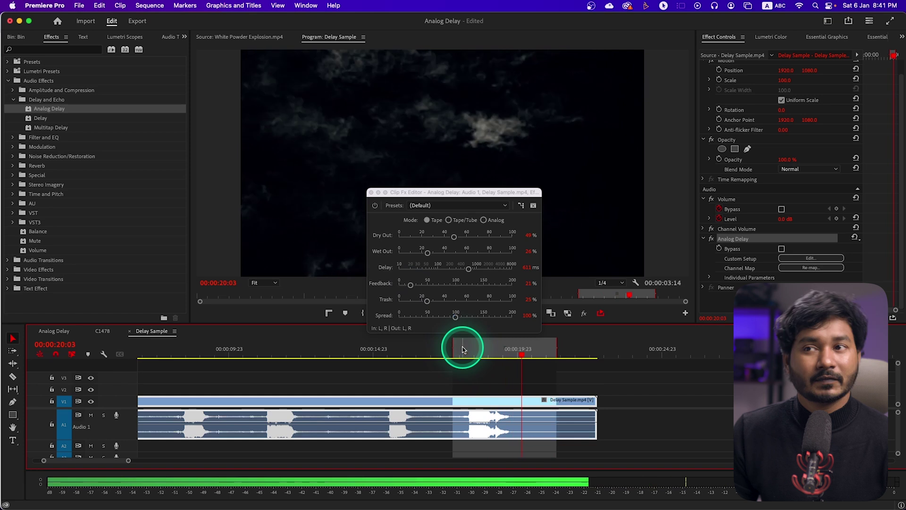
left_click(400, 308)
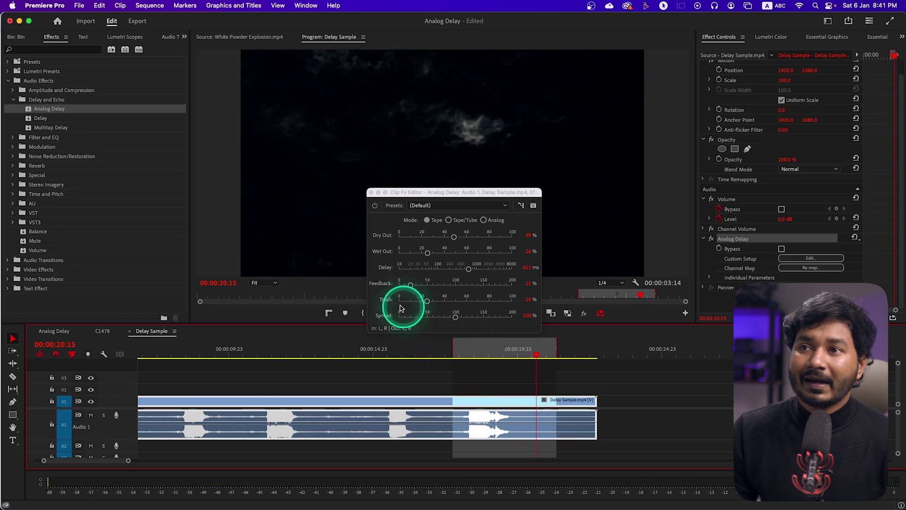
- Preview Analog Delay with Trash at 0%, then set Trash to about 24%
left_click(427, 302)
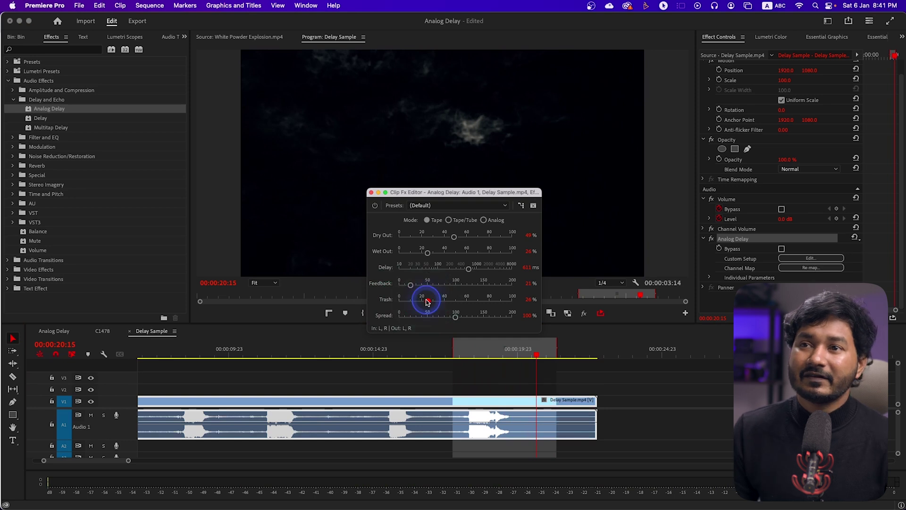
left_click_drag(491, 343, 466, 349)
key("space")
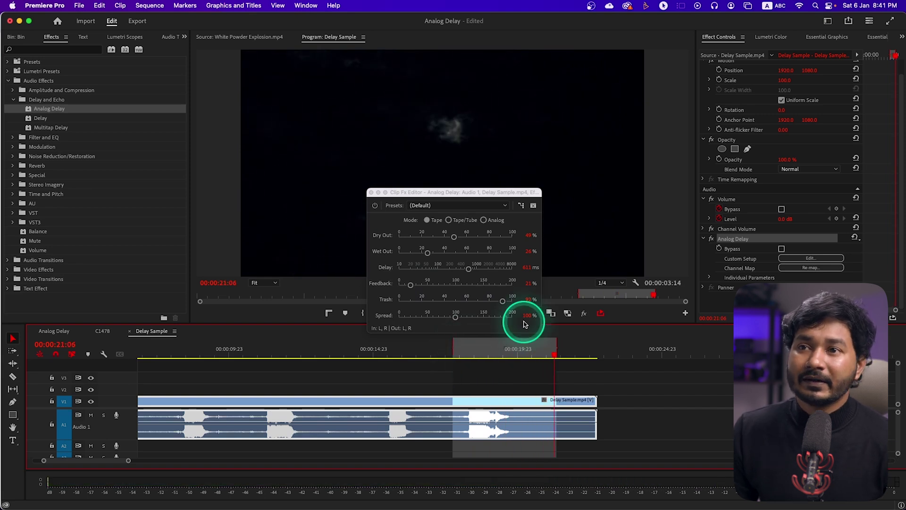
left_click_drag(508, 308, 429, 307)
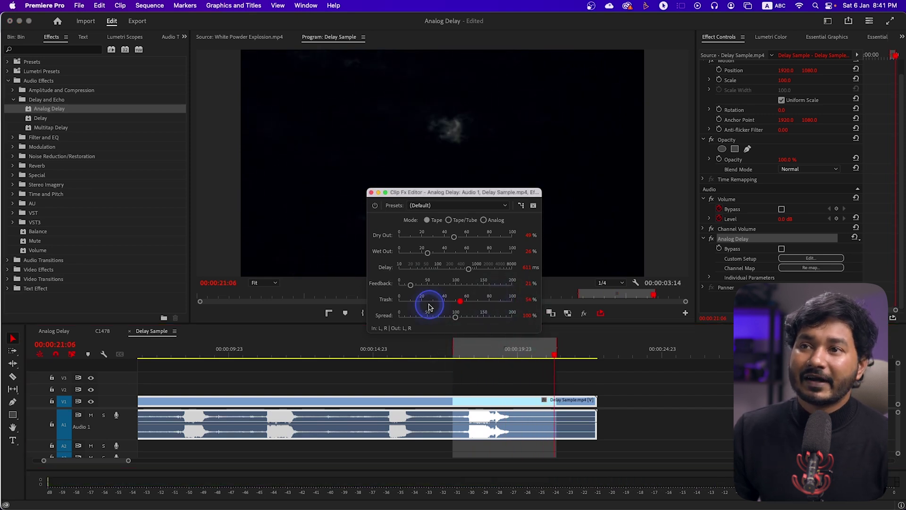
left_click(457, 352)
key("space")
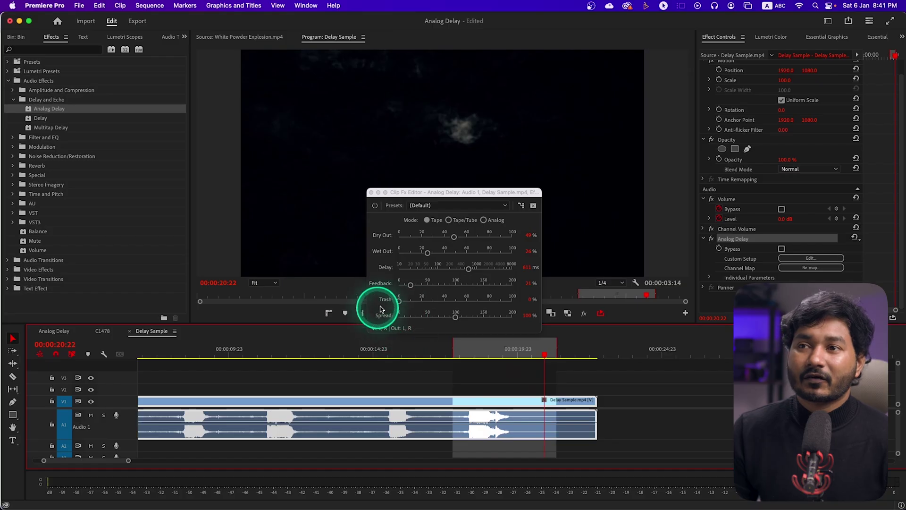
left_click(426, 301)
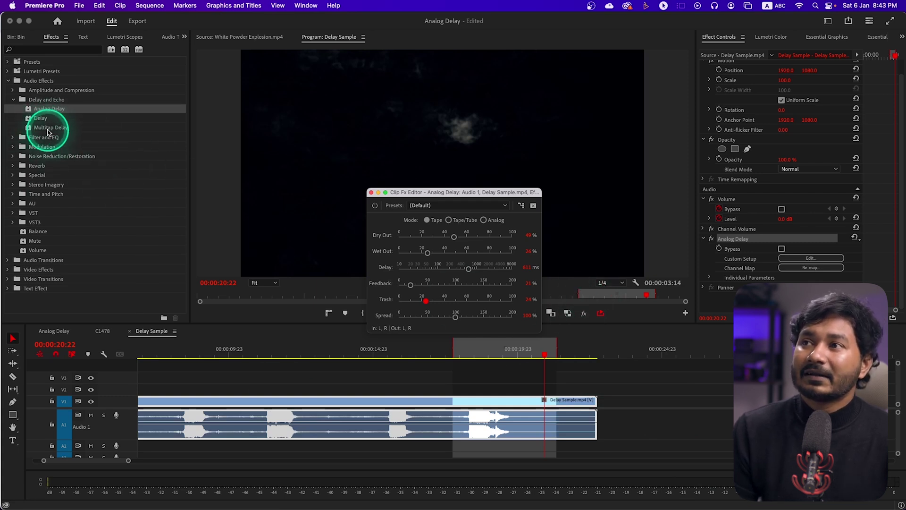
- Close the Clip Fx Editor and clear the timeline's In and Out range
left_click(371, 192)
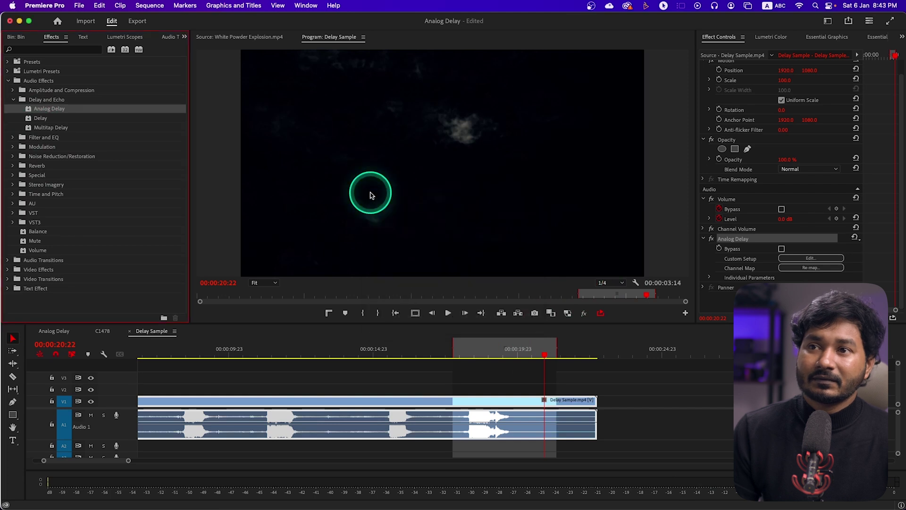
right_click(481, 343)
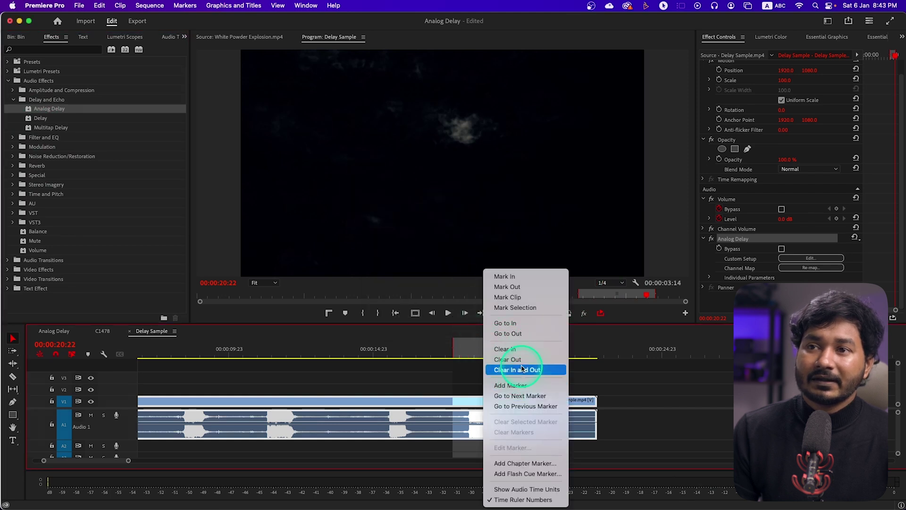
left_click(542, 369)
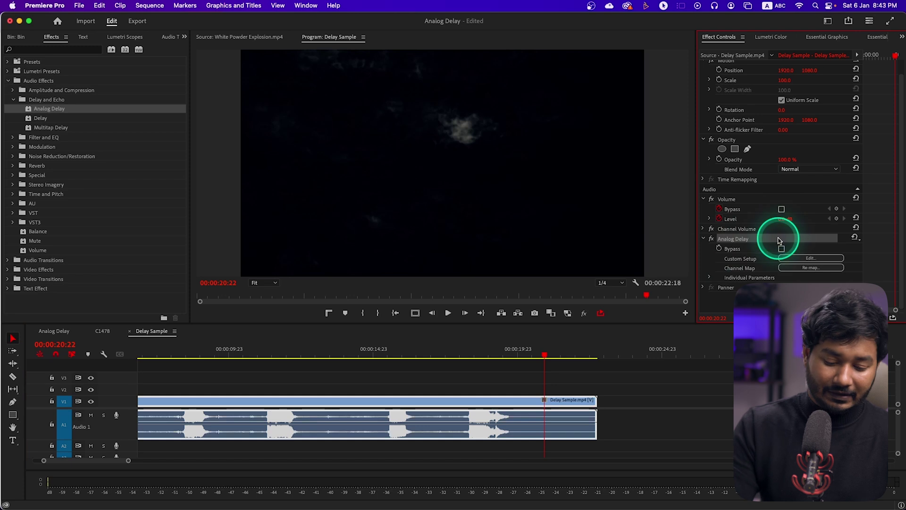
- Replace Analog Delay on the Audio 1 clip with the plain Delay effect
key("Delete")
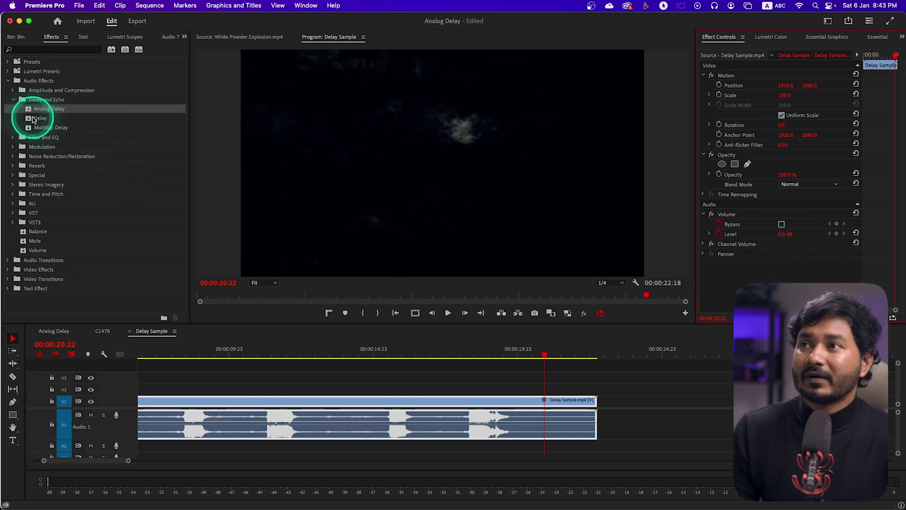
left_click_drag(38, 117, 35, 120)
left_click_drag(369, 506, 341, 426)
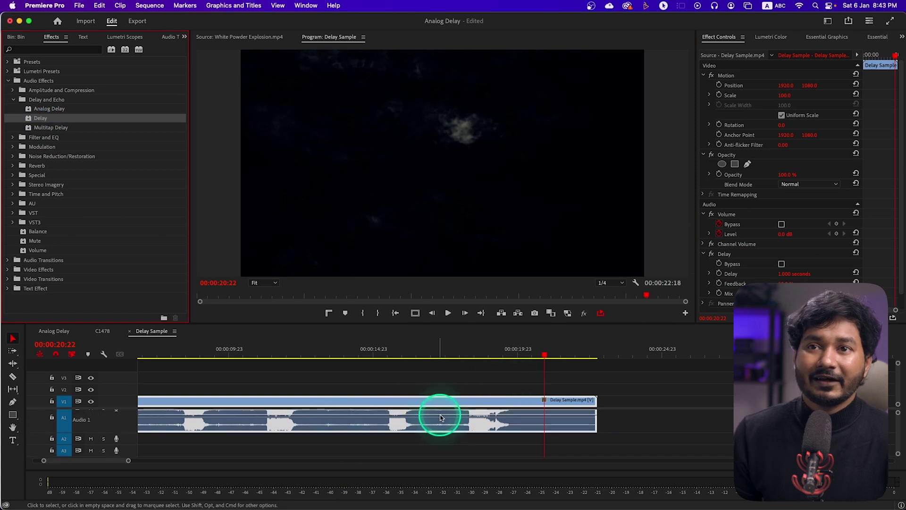
left_click(747, 239)
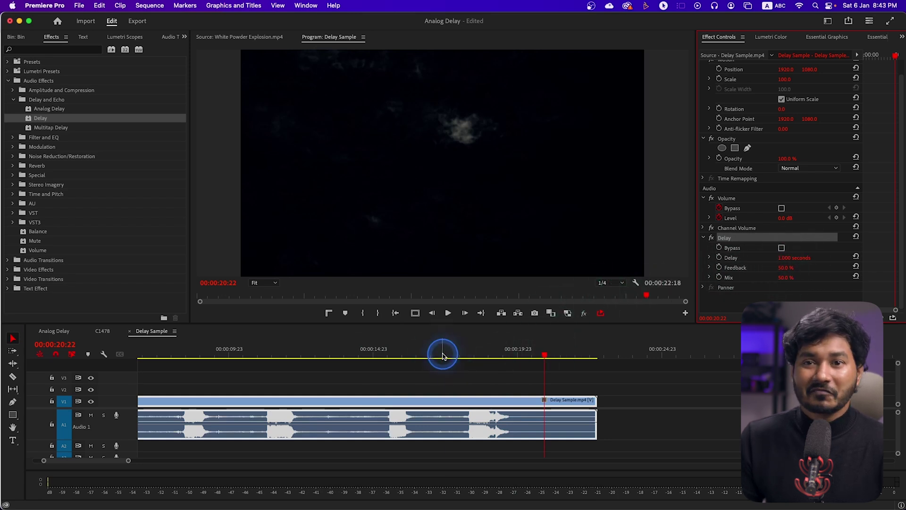
- Preview the clip from the start with Delay feedback lowered to 21%, then select Delay to remove it
left_click_drag(443, 355, 347, 356)
key("Home")
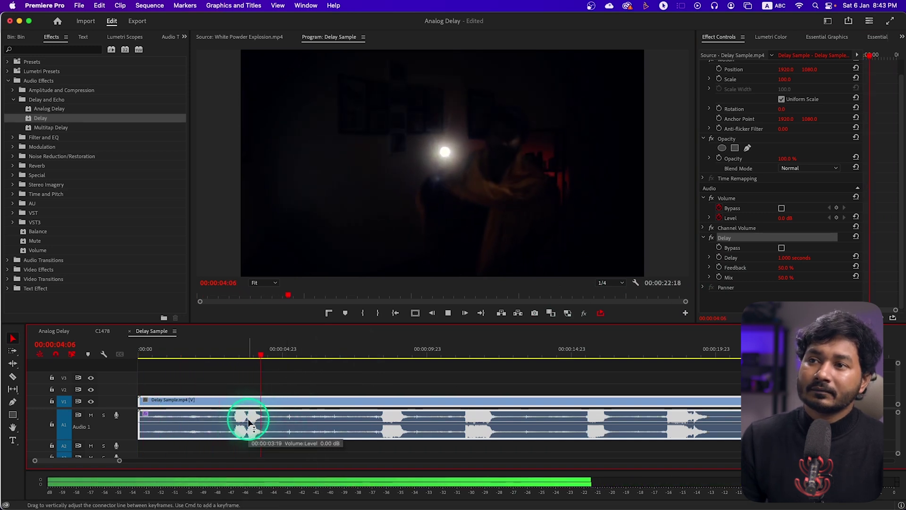
left_click_drag(783, 271, 793, 269)
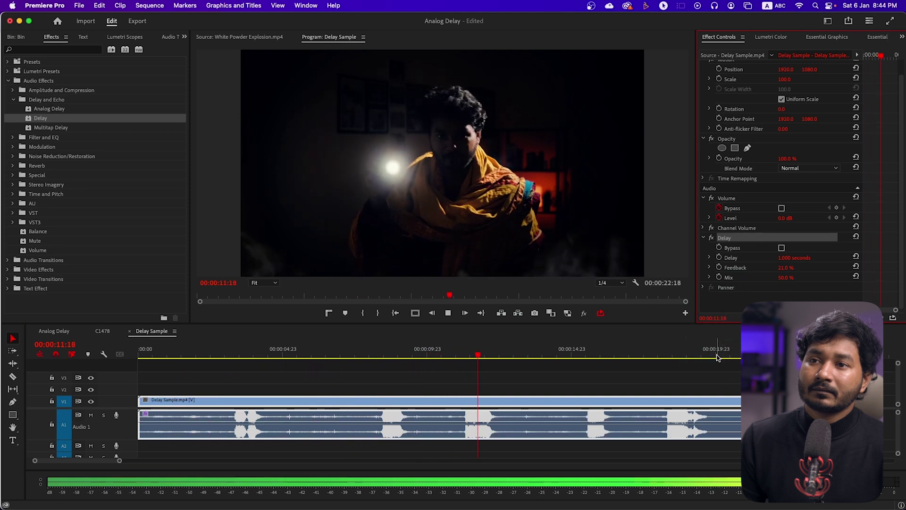
left_click(820, 315)
left_click(719, 238)
- Apply Multitap Delay to the Delay Sample audio clip
left_click(30, 127)
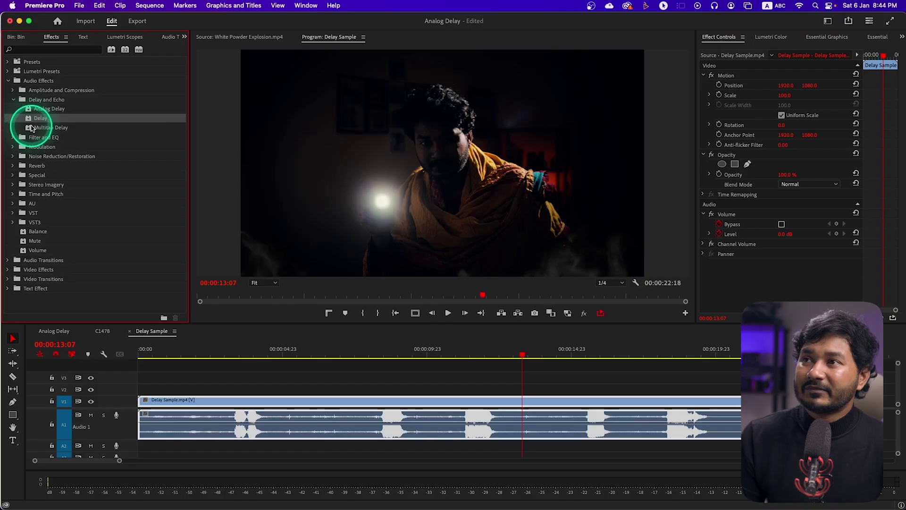
left_click_drag(31, 128, 418, 425)
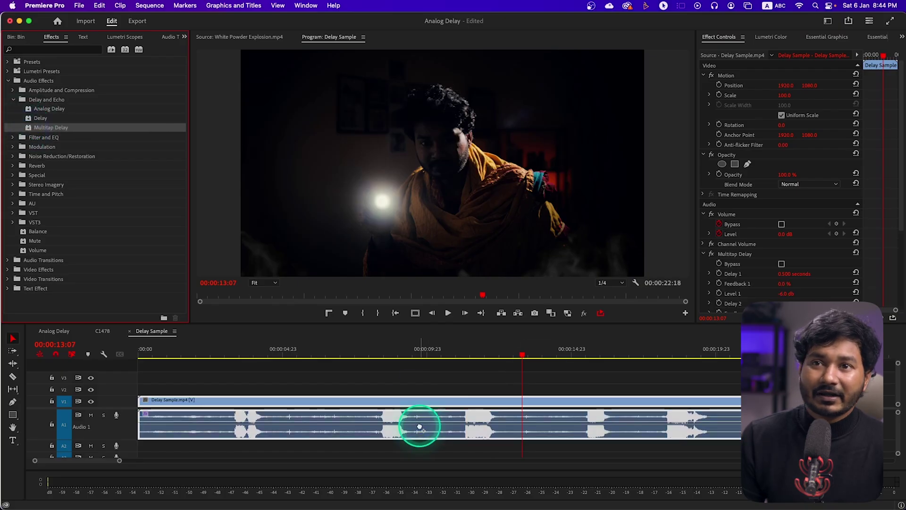
scroll(755, 232, "down", 5)
scroll(736, 198, "up", 1)
- Check the Multitap Delay taps (0.5, 0.8, 1.2, 1.5 s) and play from about 10 seconds
left_click(732, 147)
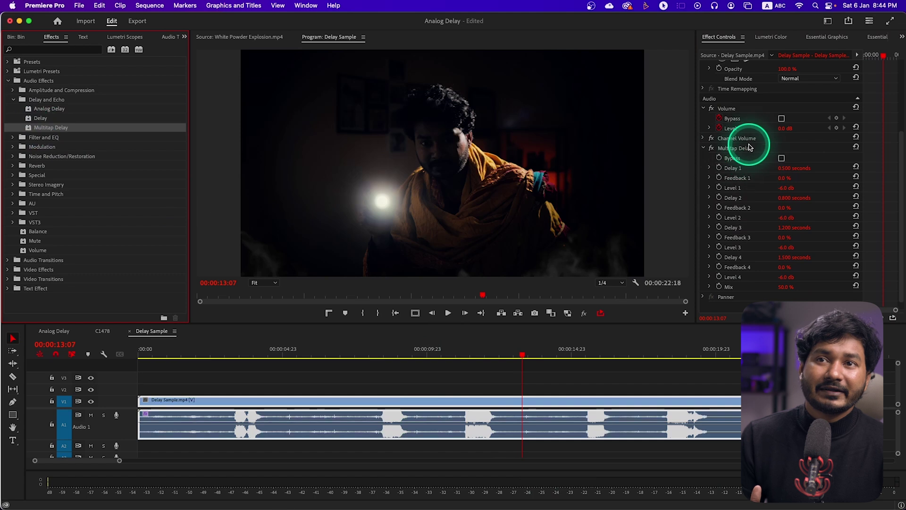
left_click(742, 168)
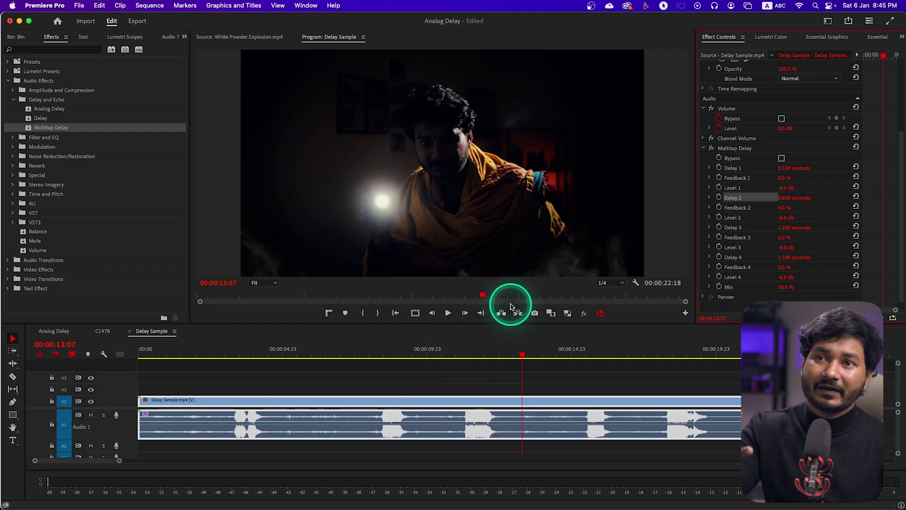
left_click(455, 346)
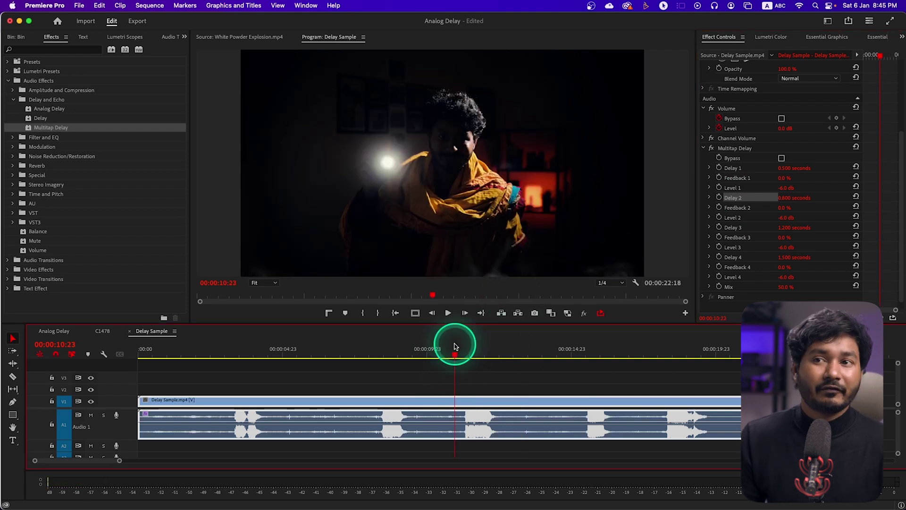
key("space")
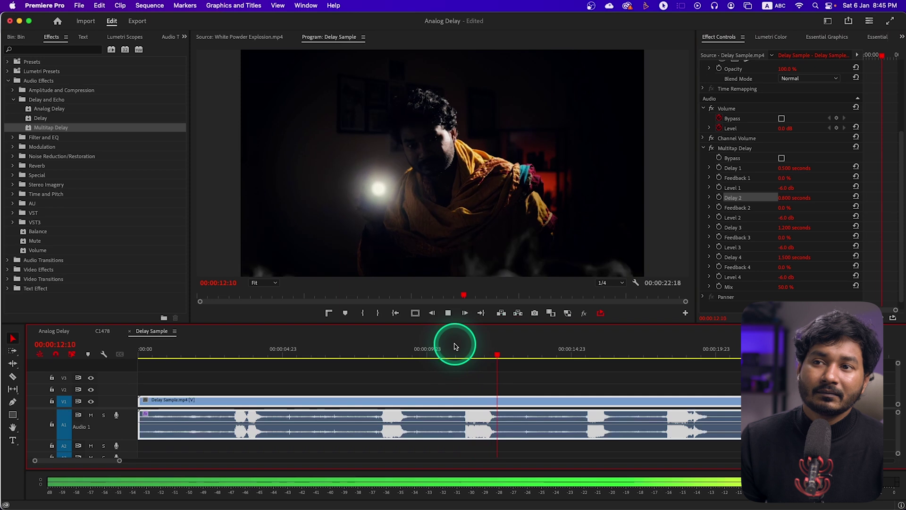